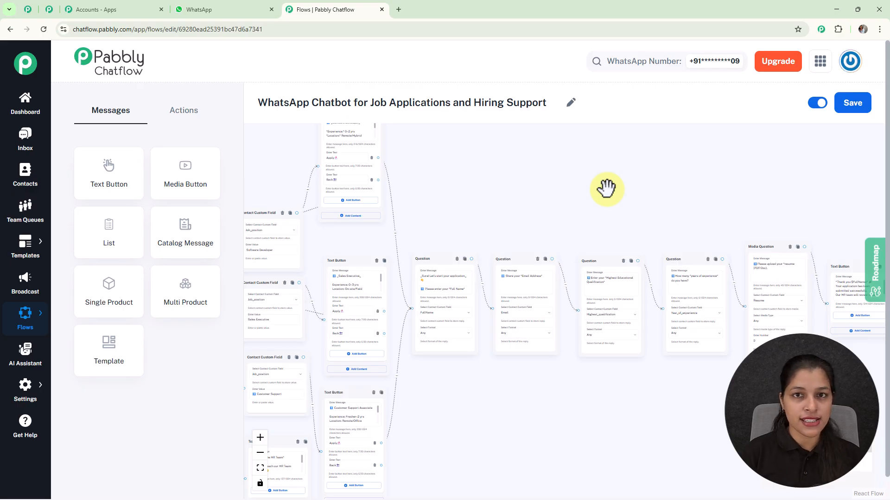
scroll(606, 189, down, 2)
scroll(554, 201, down, 1)
drag(555, 200, 637, 249)
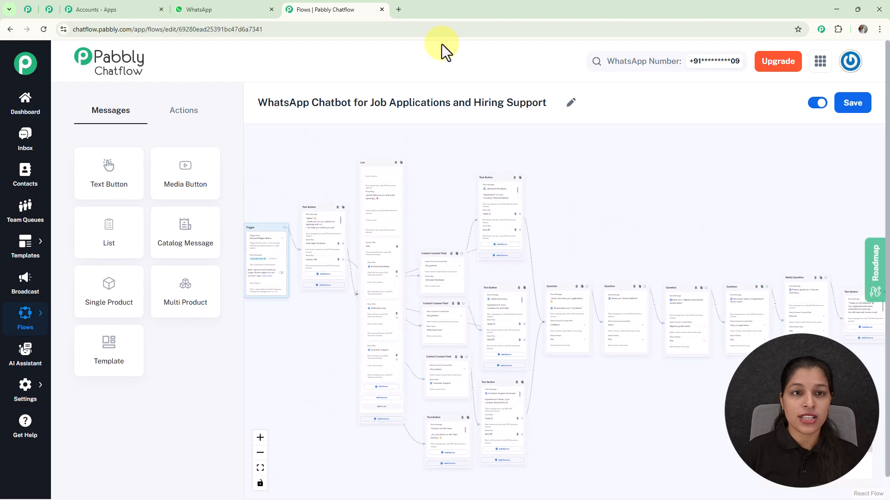
Switch to WhatsApp and send the message "Job Application" in the Test Number chat.
click(231, 13)
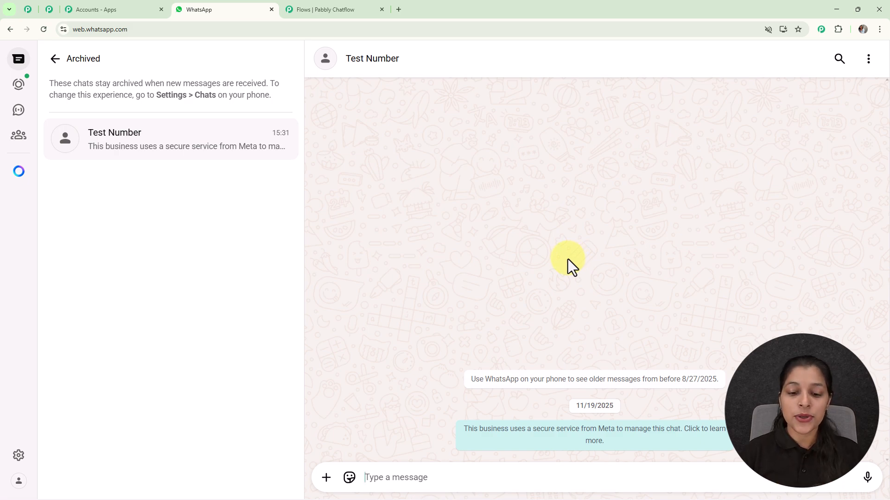
click(504, 477)
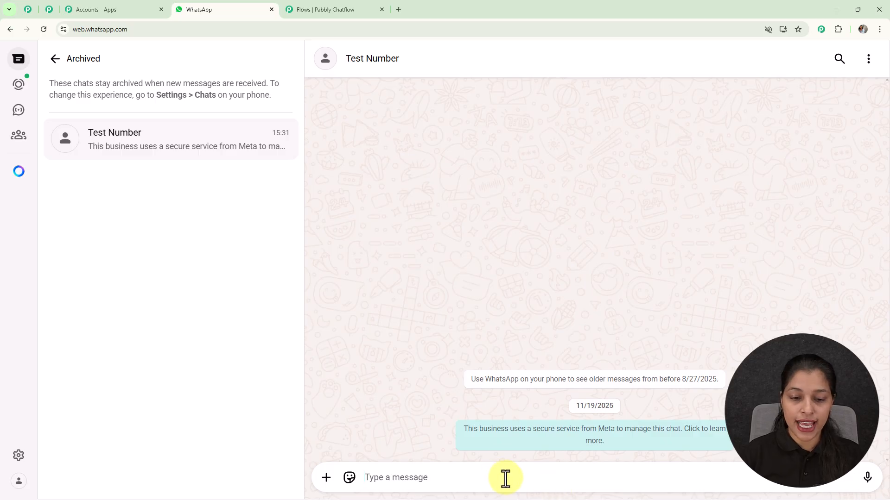
text(Job Application)
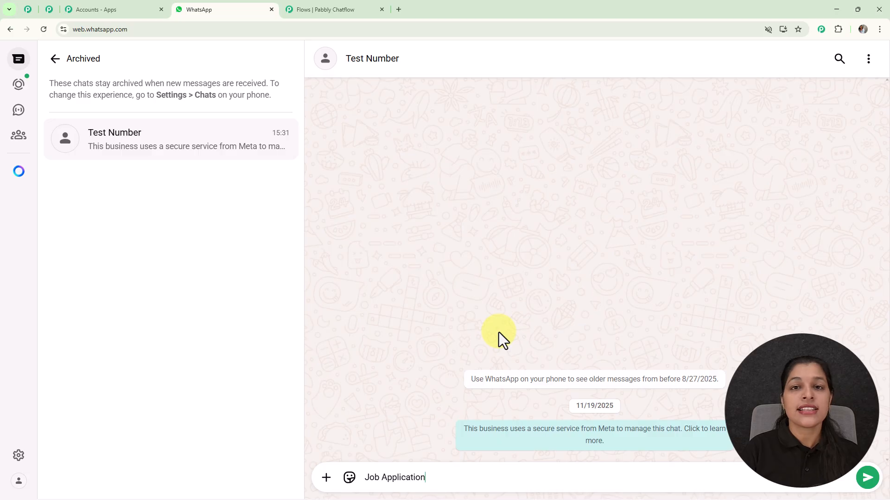
key(Return)
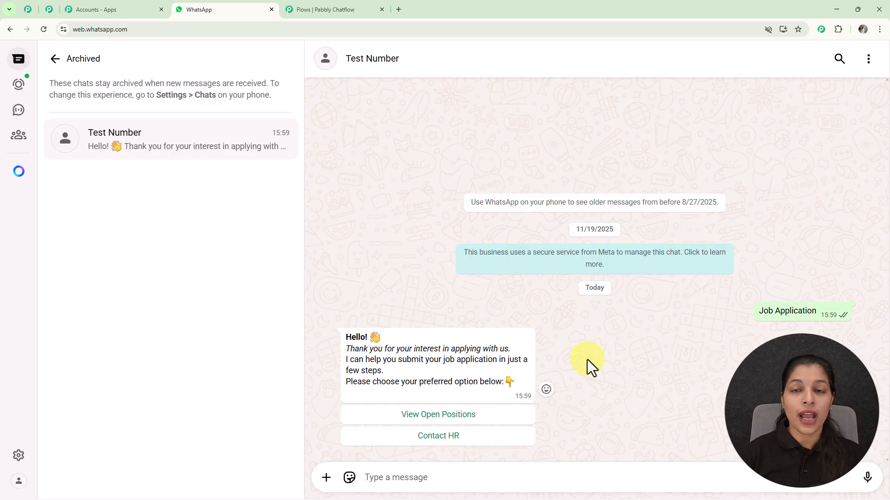
Reply to the chatbot with View Open Positions and send Software Developer from its list of job openings.
click(456, 417)
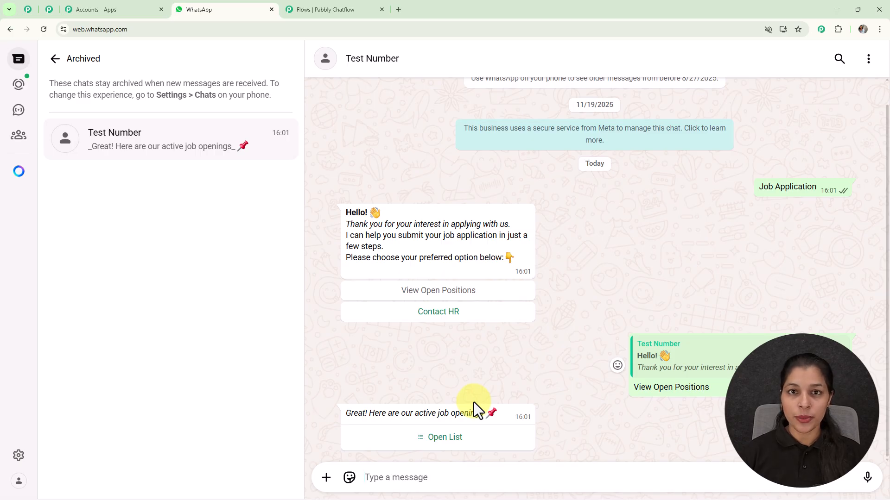
click(437, 447)
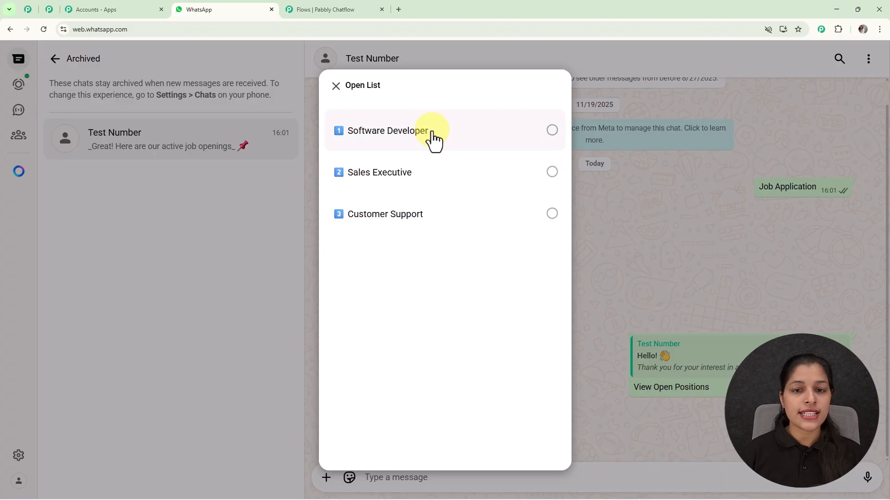
click(413, 131)
click(533, 441)
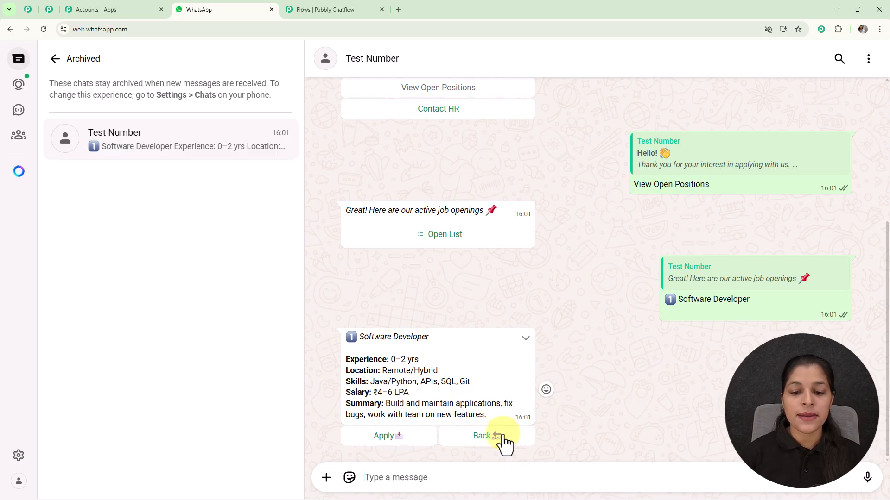
Apply for the Software Developer position and send the applicant's full name as the first answer.
click(390, 436)
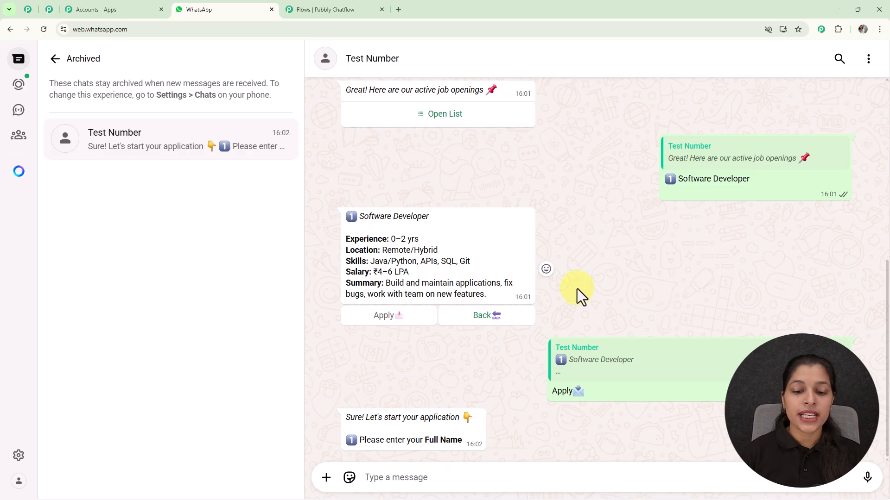
click(504, 491)
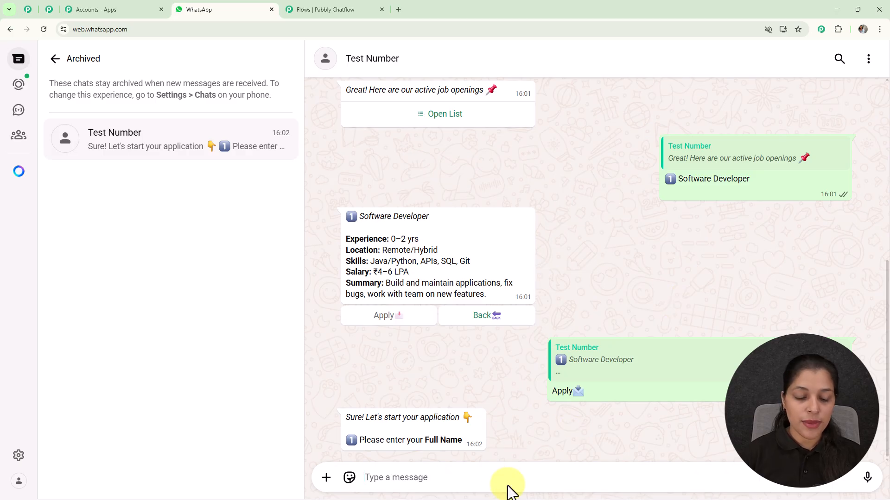
text(D)
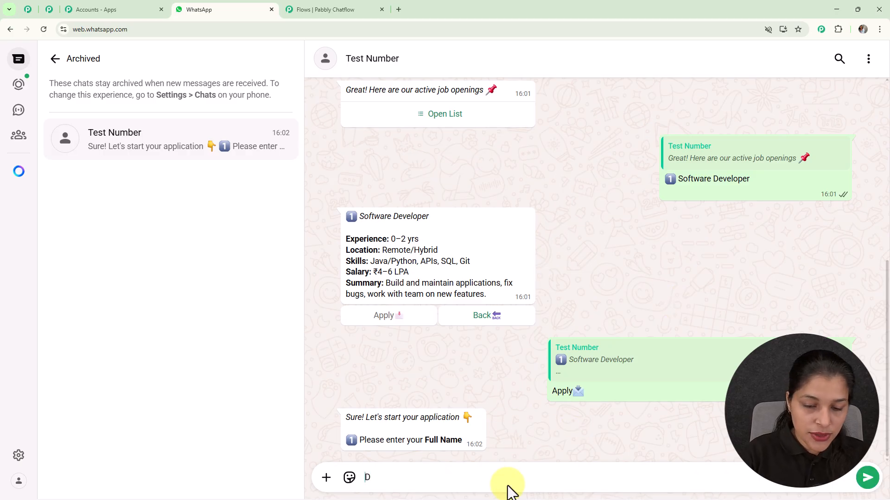
text(e)
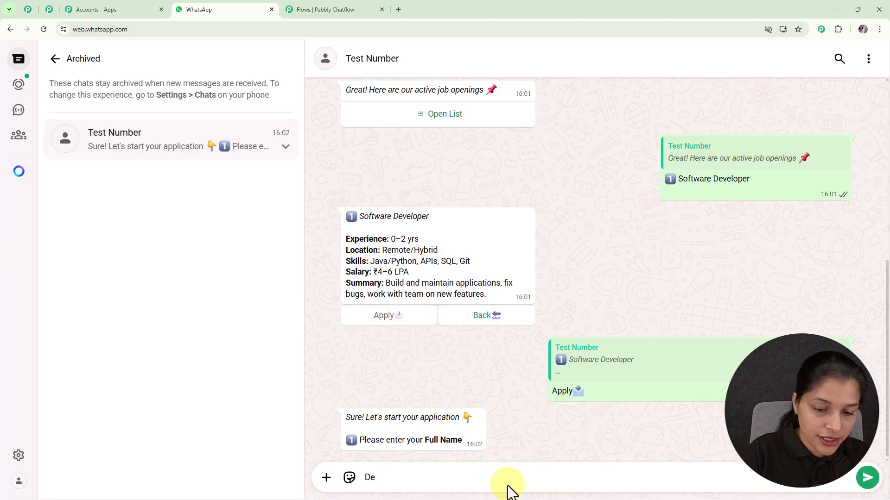
key(Return)
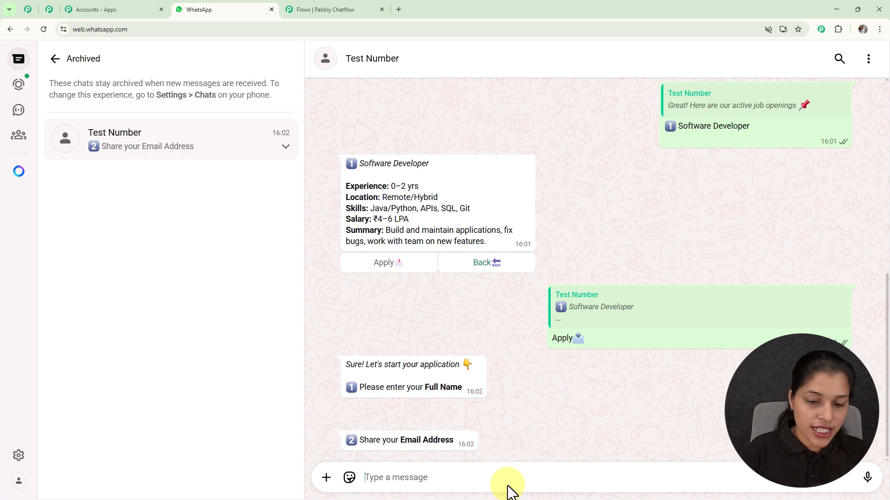
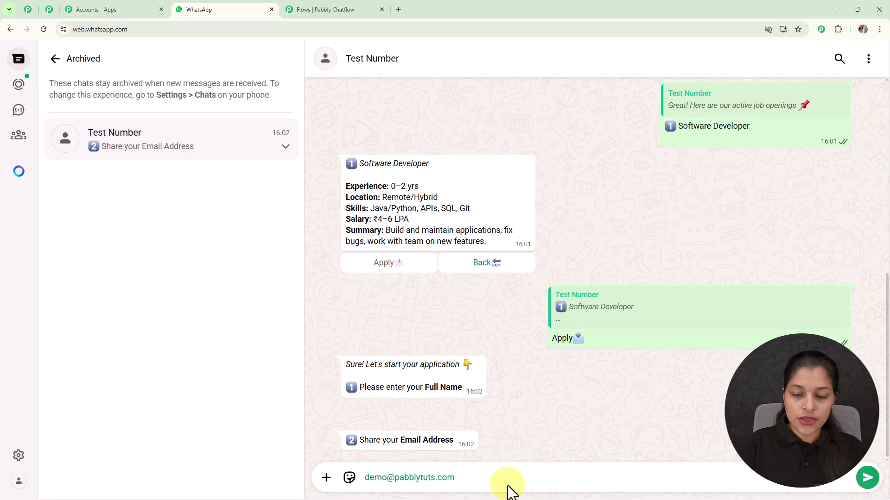
Answer the chatbot's second question by sending the applicant's e-mail address.
key(Return)
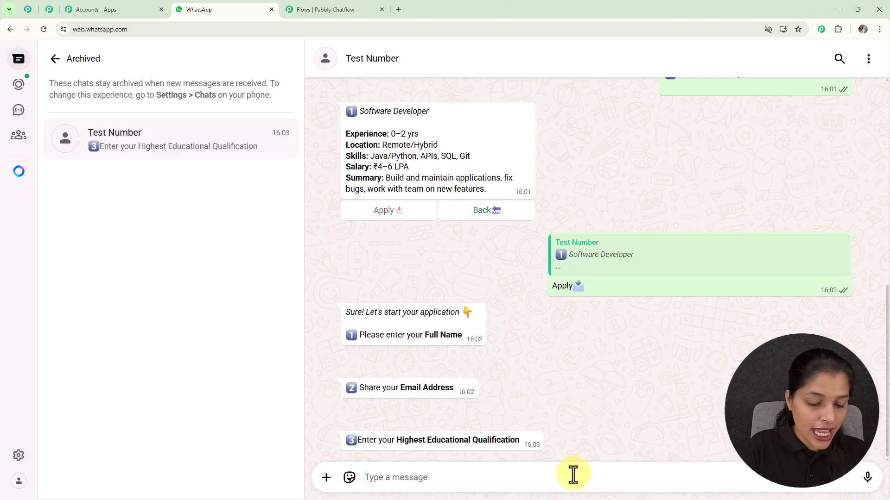
Send "B.tech" as the highest educational qualification and "2" as the years of experience.
text(B.tech)
key(Return)
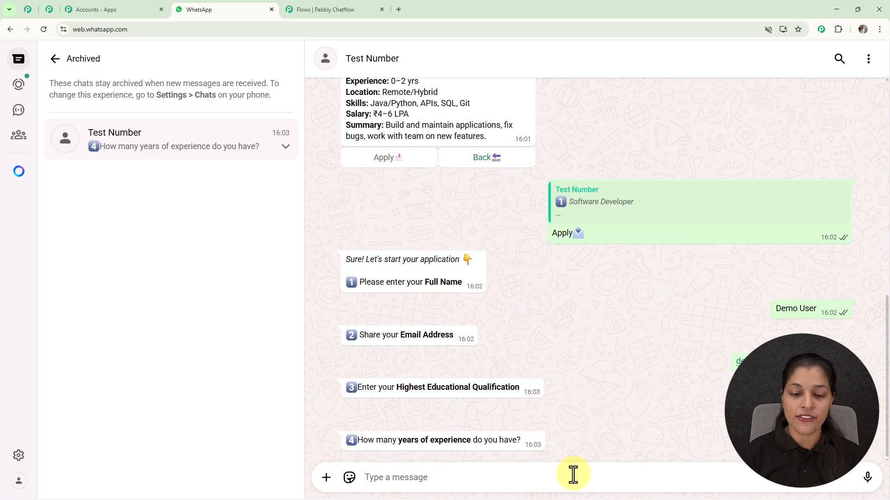
text(2)
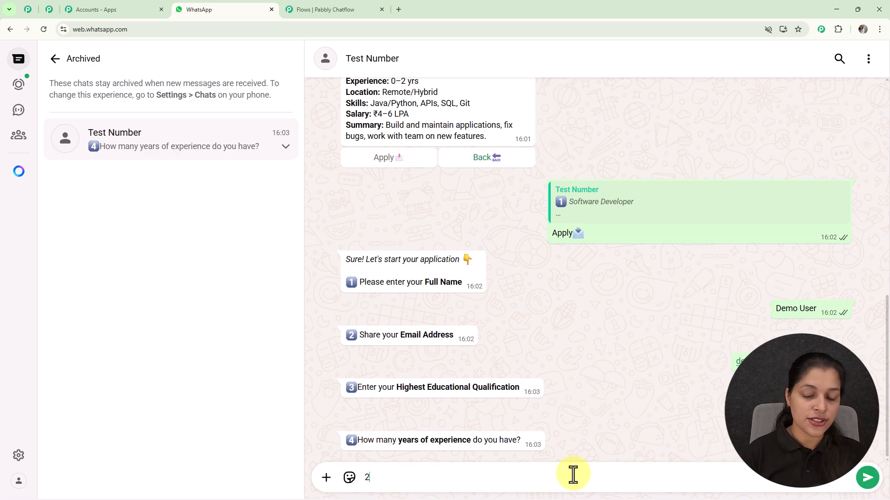
key(Return)
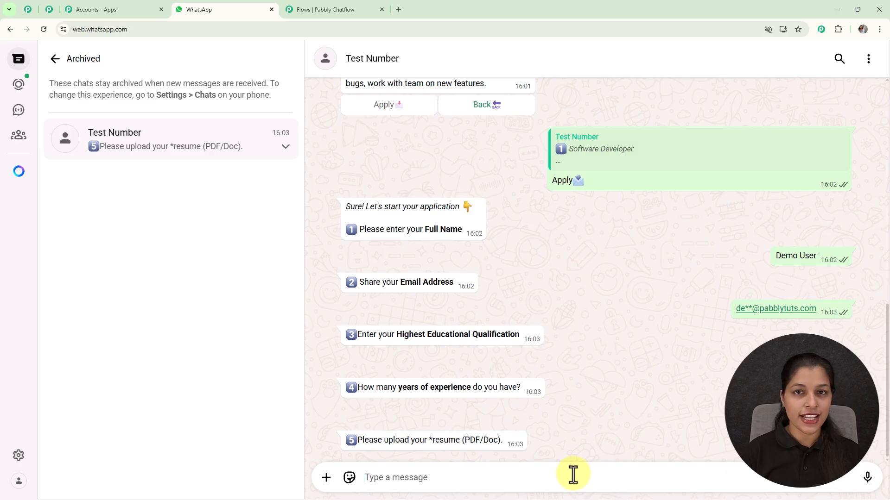
Attach the Resume PDF from the Downloads folder as a document and send it to the chatbot.
click(326, 477)
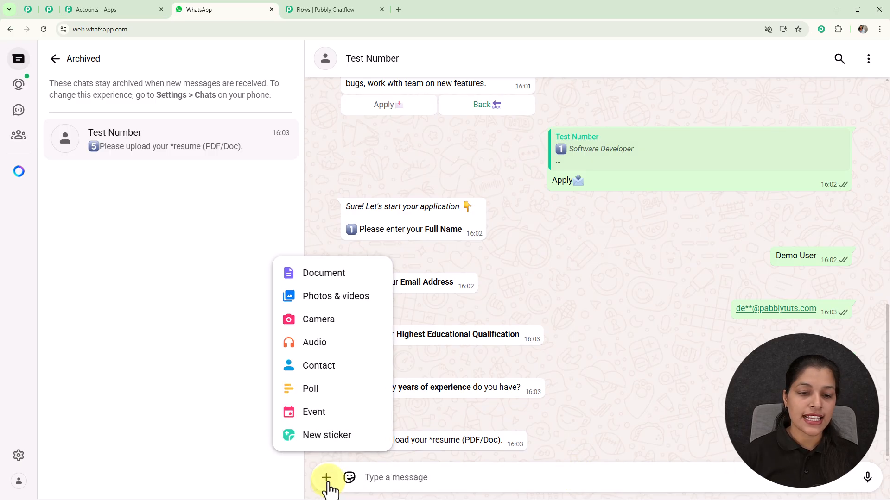
click(324, 274)
click(42, 106)
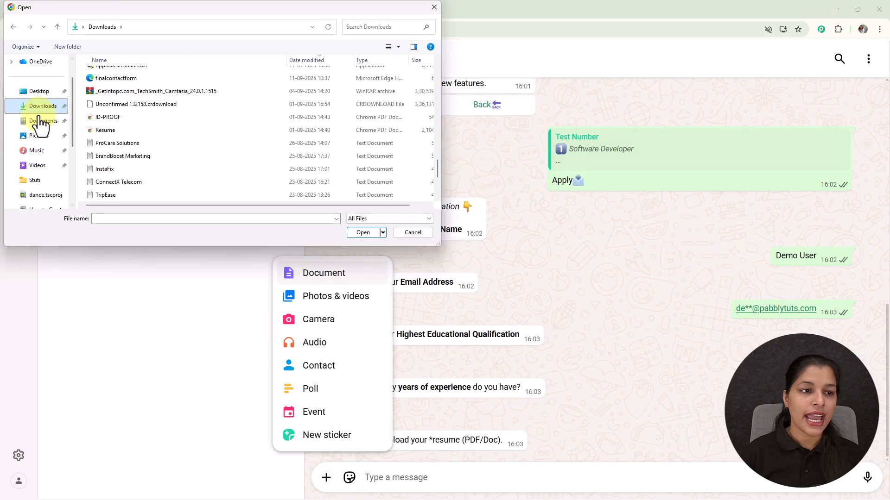
click(118, 129)
click(361, 234)
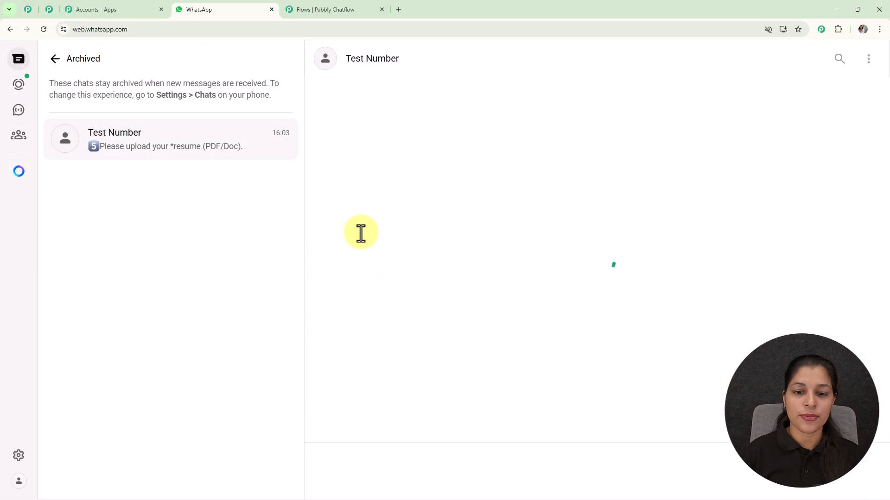
click(863, 471)
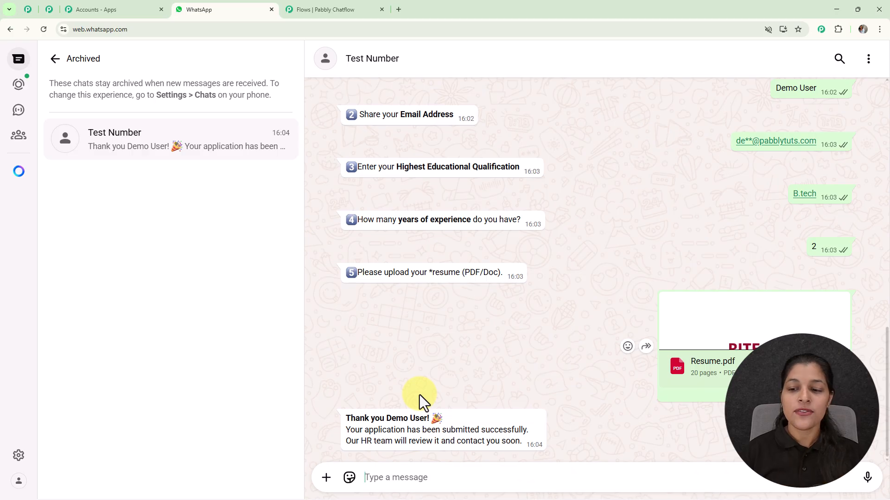
Go back to the chatbot's welcome message and choose its Contact HR option.
scroll(526, 332, up, 15)
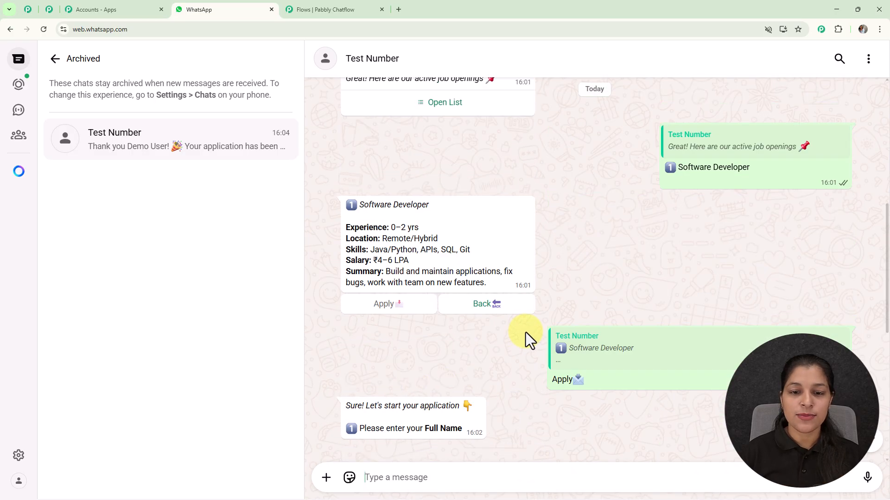
scroll(525, 332, up, 6)
scroll(527, 341, down, 2)
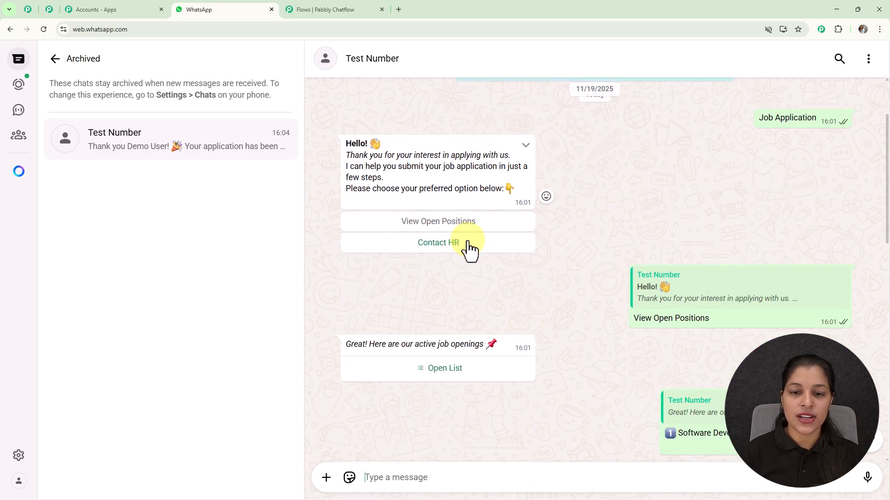
click(463, 245)
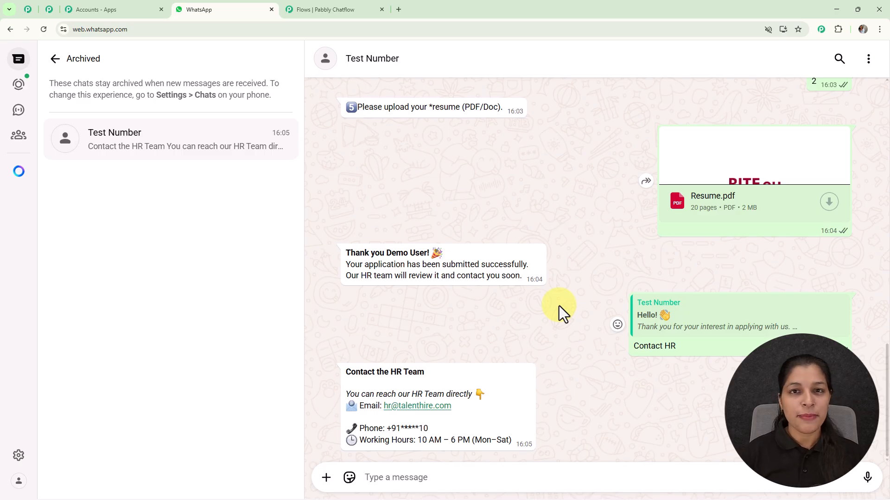
Open the Pabbly Chatflow website at pabbly.com/chatflow in a new browser tab.
click(394, 12)
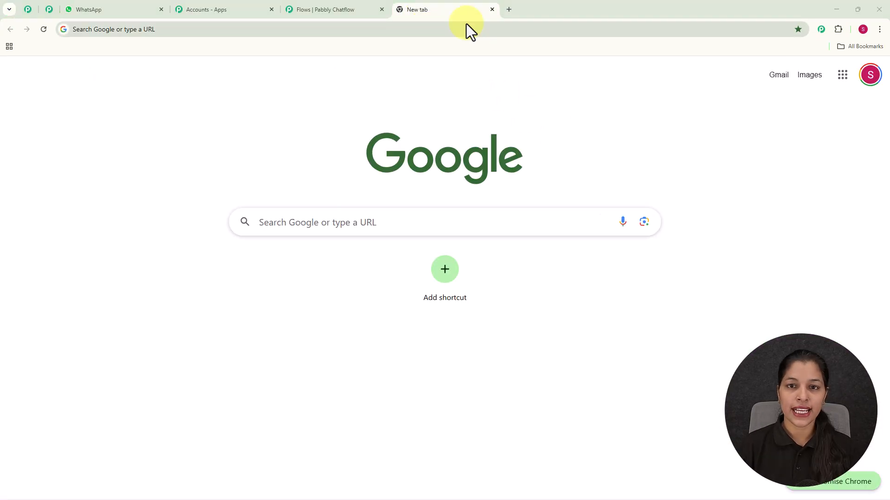
click(465, 29)
text(p)
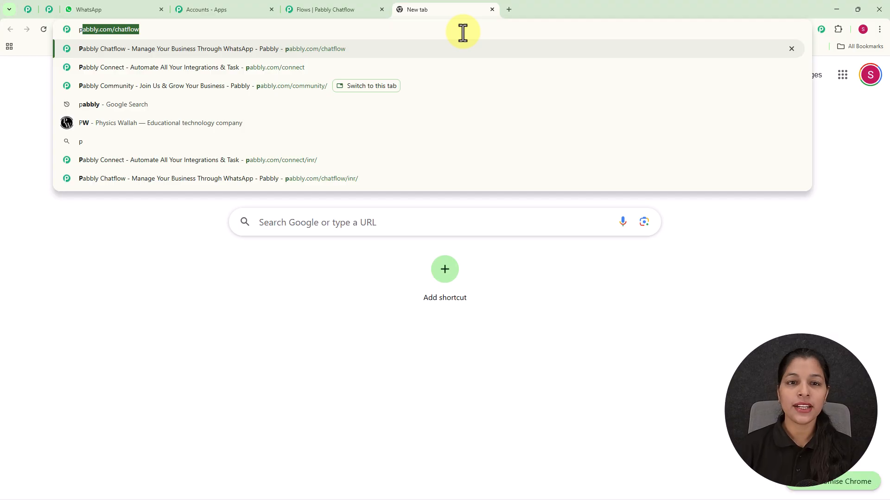
key(Right)
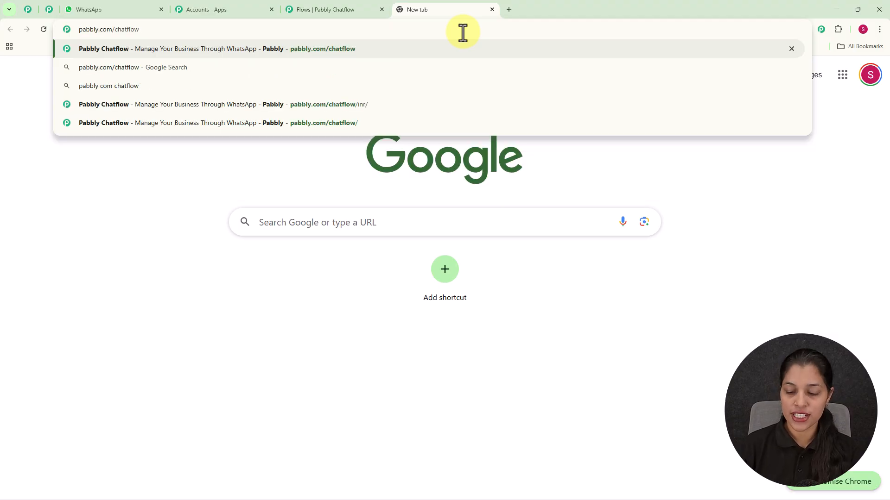
key(Return)
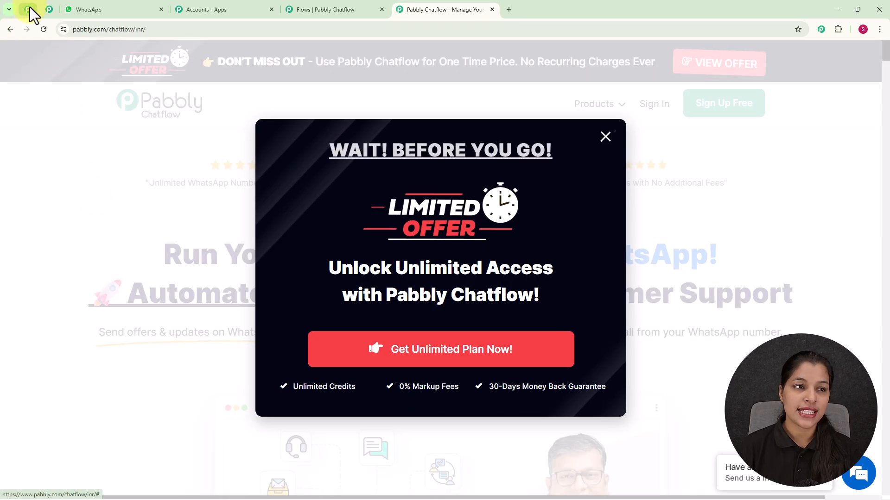
Switch to the open Pabbly Community page and look through its benefits and joining section.
click(28, 9)
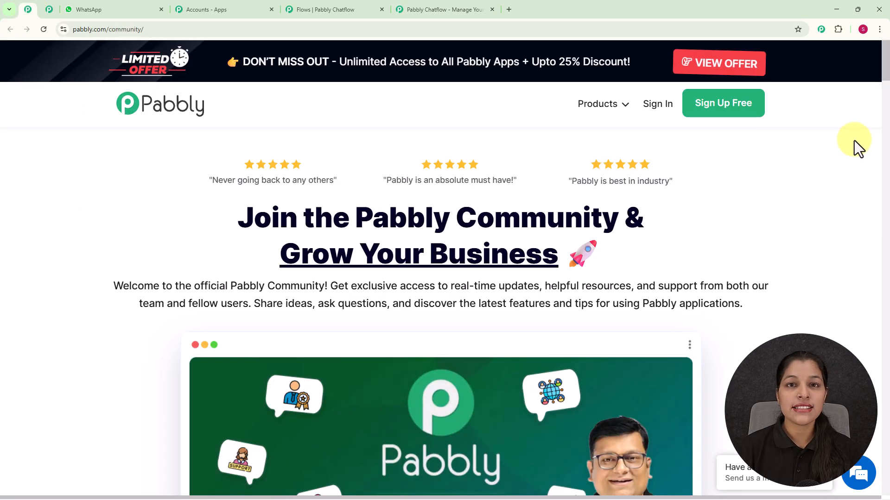
scroll(836, 148, down, 3)
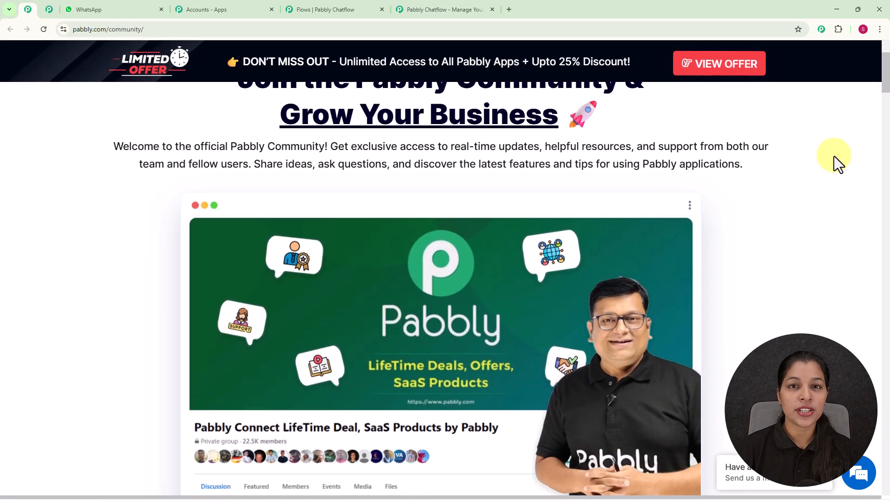
scroll(833, 156, down, 5)
scroll(833, 157, down, 2)
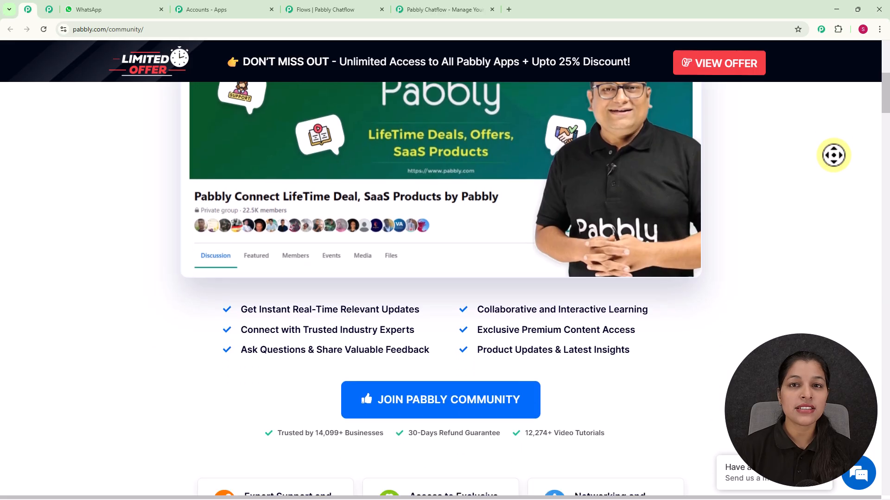
scroll(515, 181, down, 3)
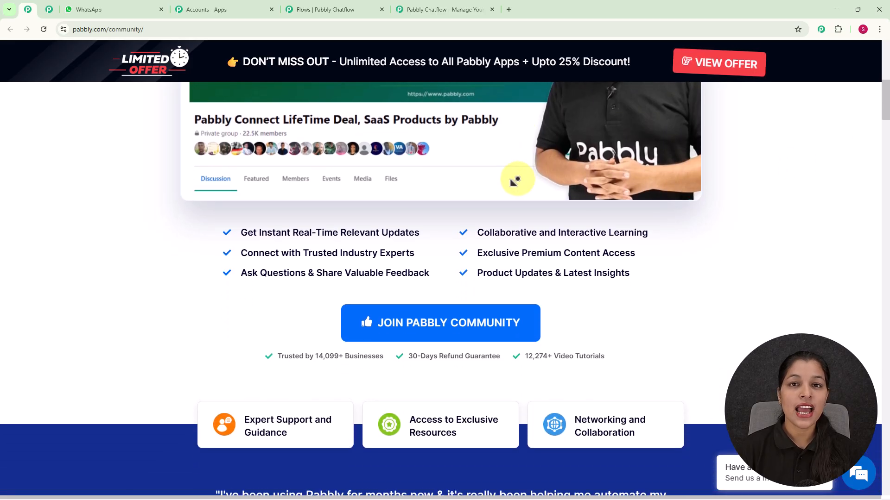
scroll(514, 180, down, 3)
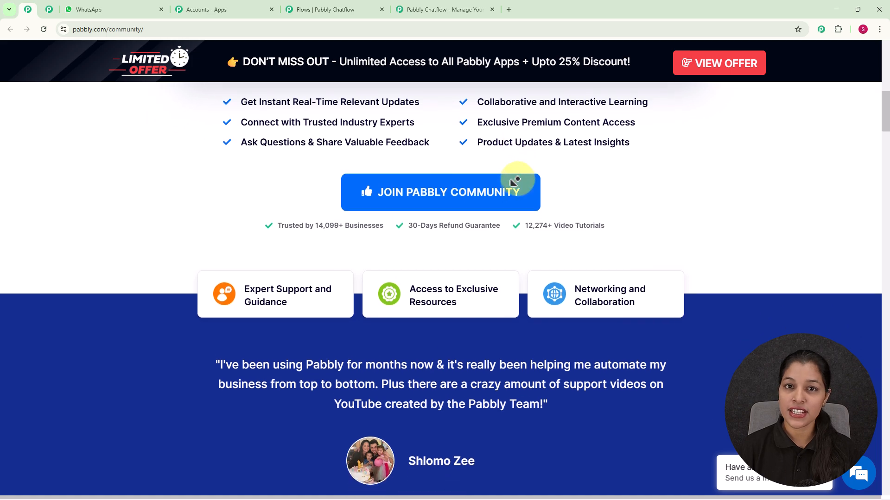
Look through the Pabbly Community page's testimonial, trusted businesses, discussion examples and reasons to join.
scroll(514, 181, down, 3)
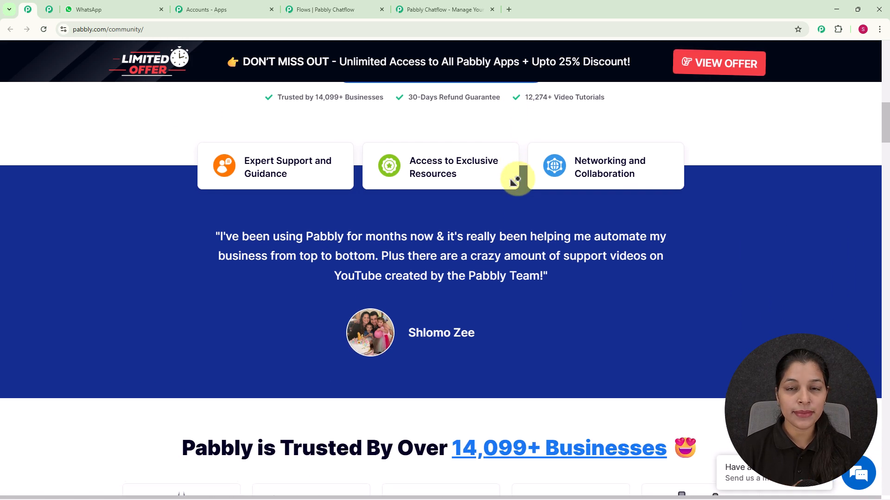
scroll(515, 181, down, 3)
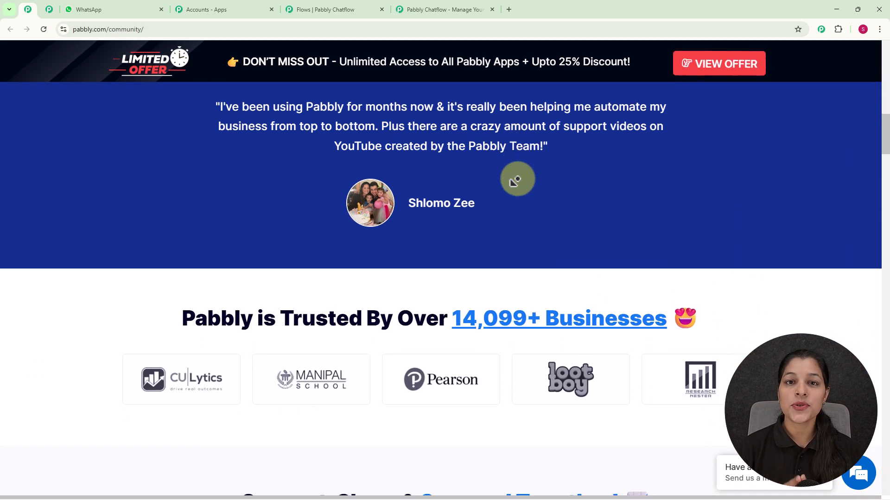
scroll(514, 180, down, 3)
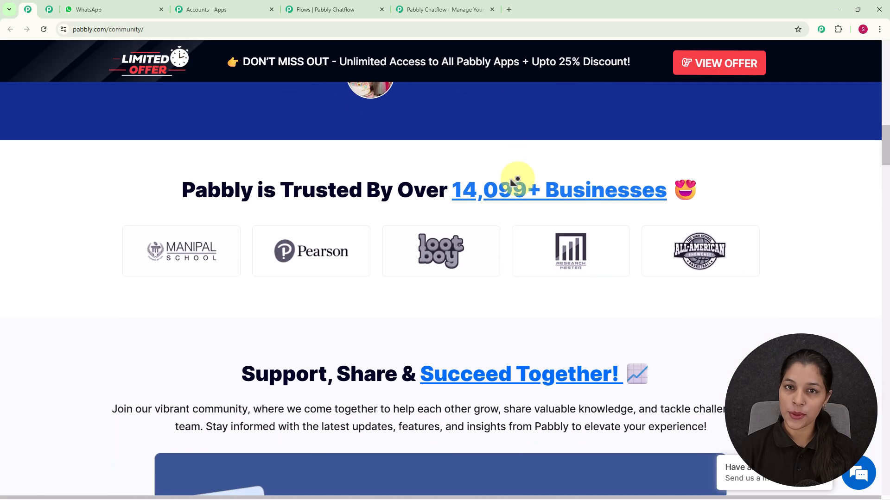
scroll(514, 181, down, 3)
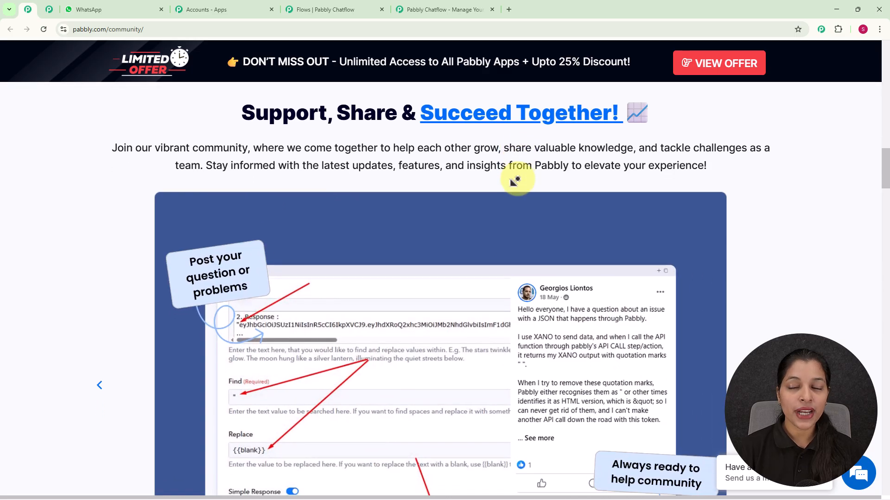
scroll(514, 181, down, 3)
scroll(514, 181, down, 3)
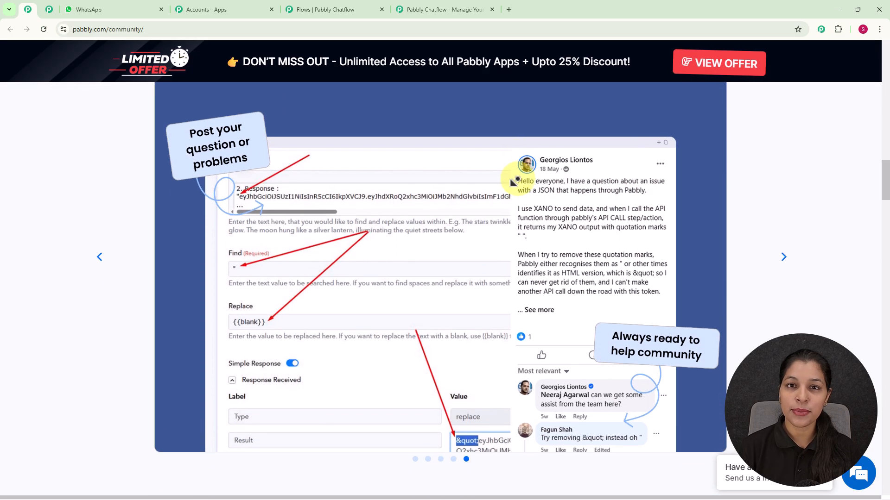
scroll(514, 181, down, 3)
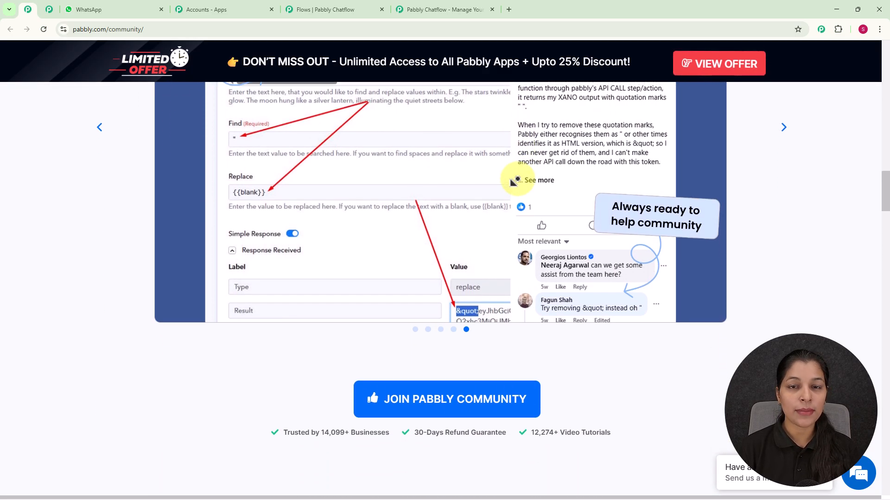
scroll(516, 181, down, 3)
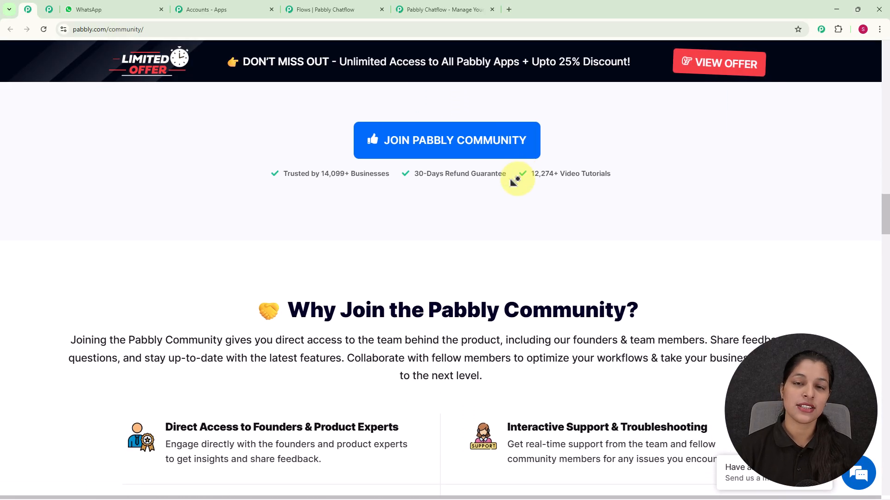
scroll(512, 179, up, 15)
Return to the Pabbly Chatflow website, dismiss the limited-offer popup and sign in to the Pabbly account.
click(452, 14)
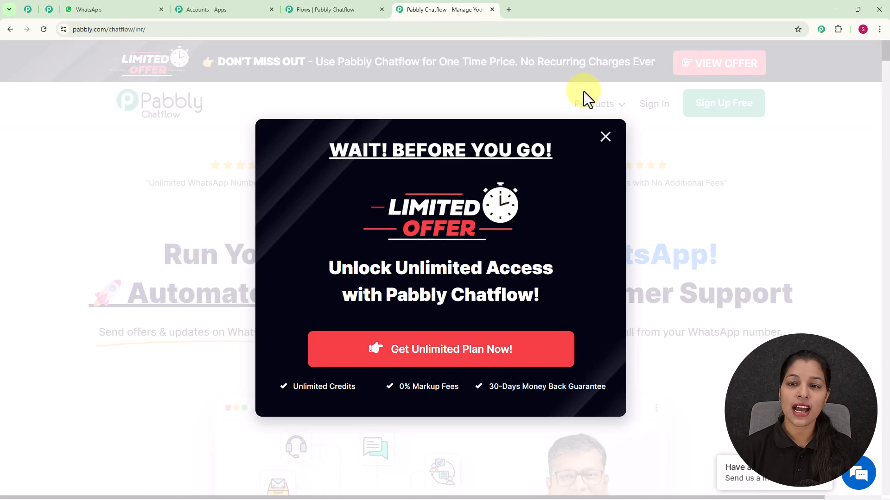
click(604, 137)
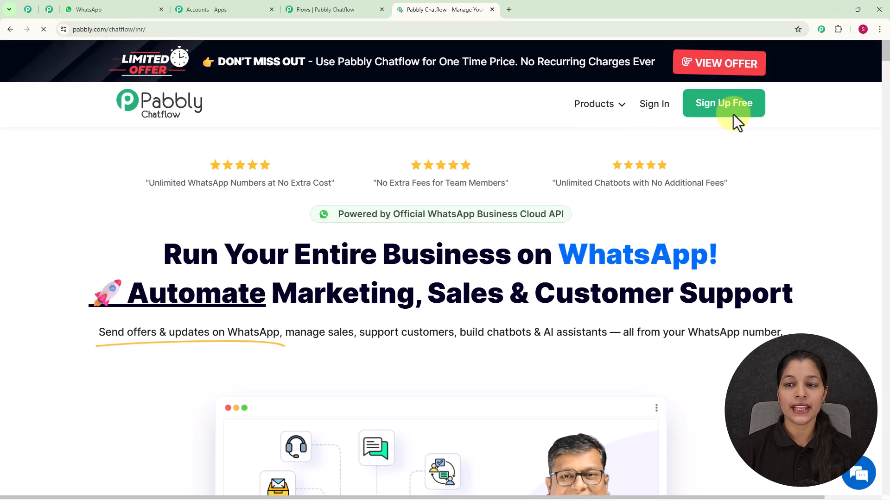
click(652, 114)
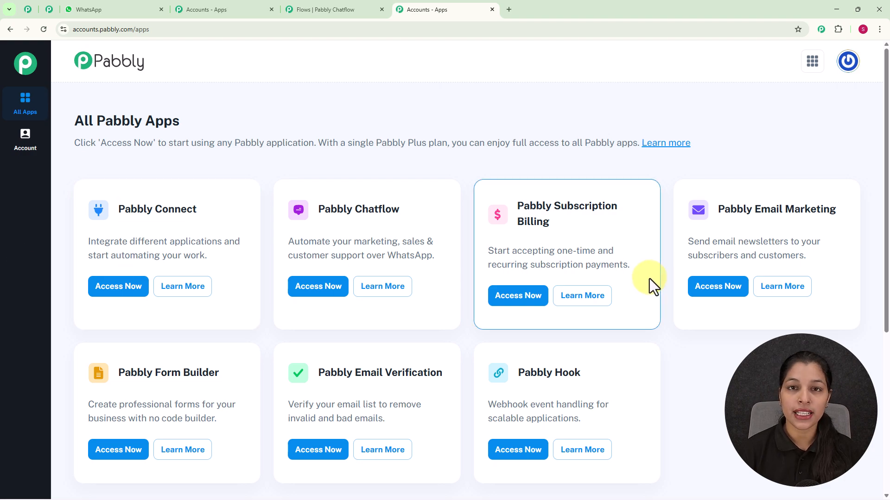
Browse the All Pabbly Apps page and open Pabbly Chatflow from it.
scroll(649, 279, down, 3)
scroll(648, 279, up, 1)
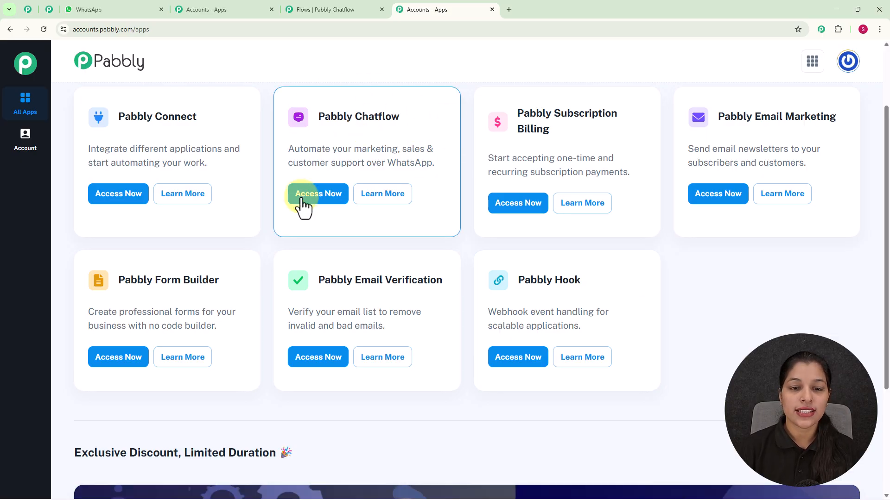
click(314, 200)
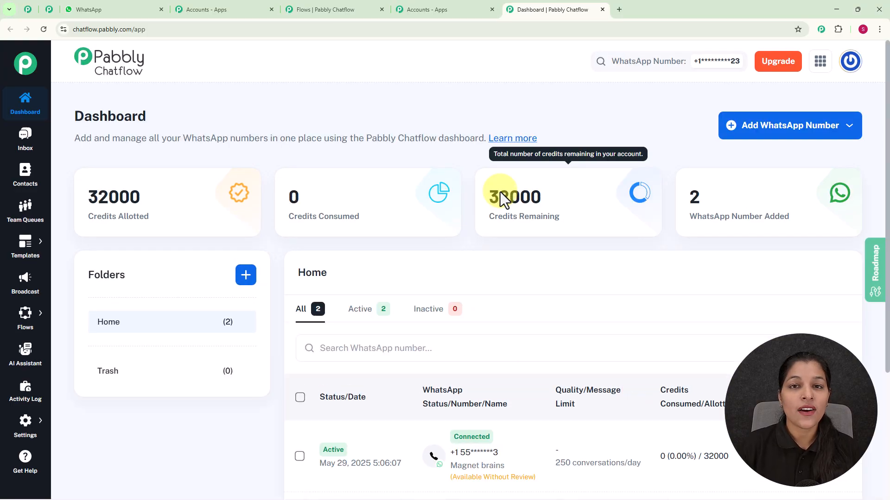
Review the dashboard's list of WhatsApp numbers and the connection options for adding a WhatsApp number.
scroll(500, 192, down, 3)
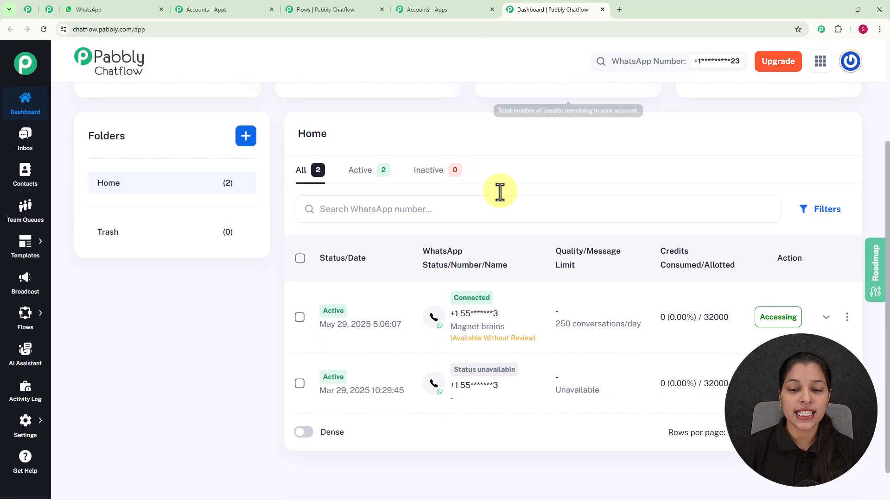
scroll(504, 280, up, 1)
scroll(504, 280, up, 3)
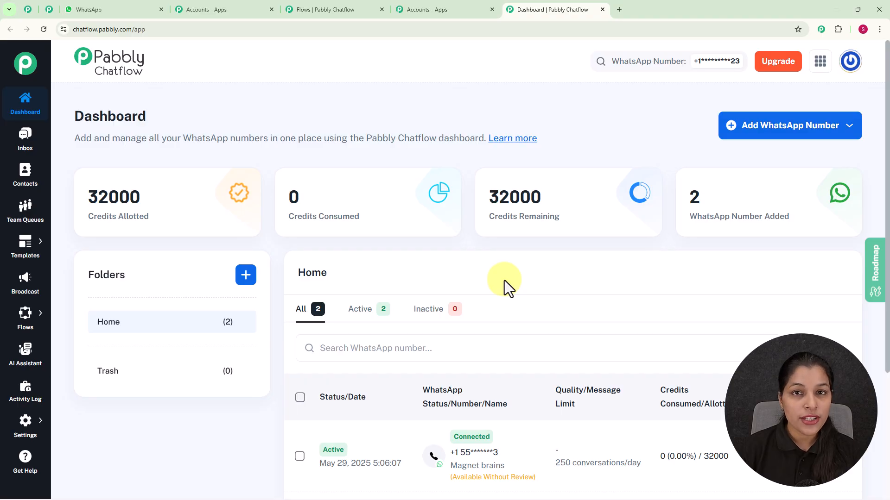
click(753, 126)
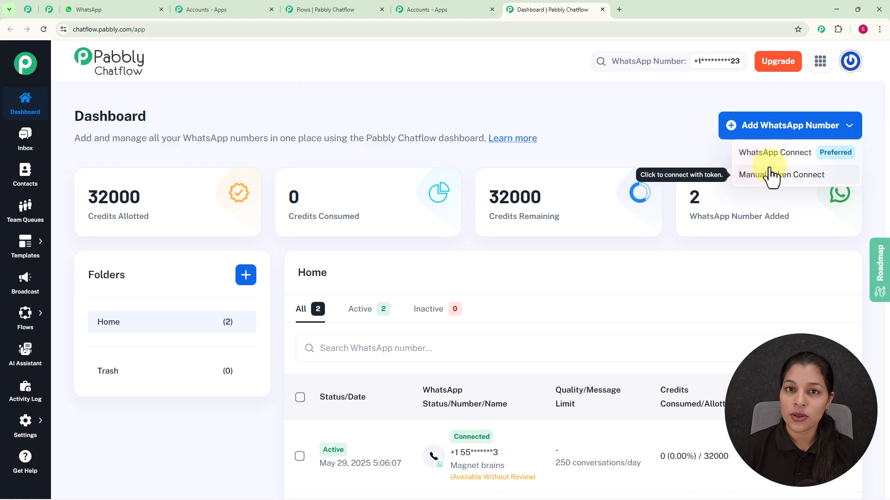
click(623, 132)
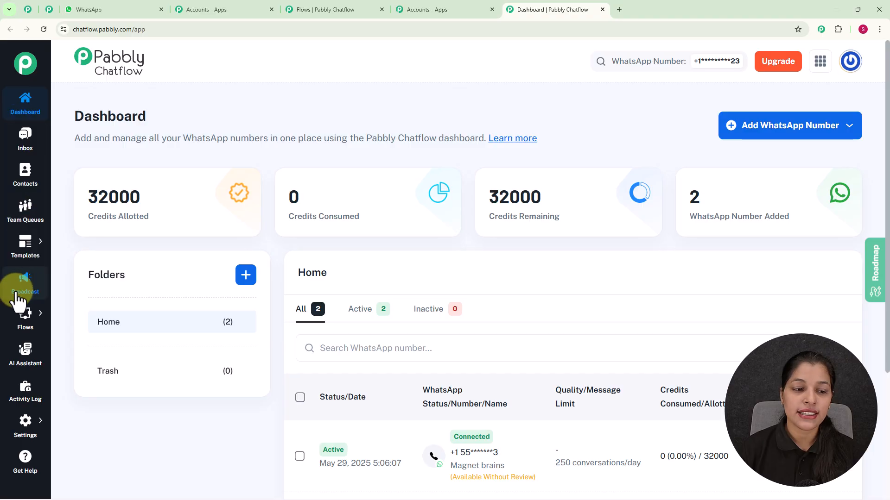
Add a new flow in the Flow Builder and name it WhatsApp Chatbot for Job Applications and Hiring Support.
mouse_move(25, 436)
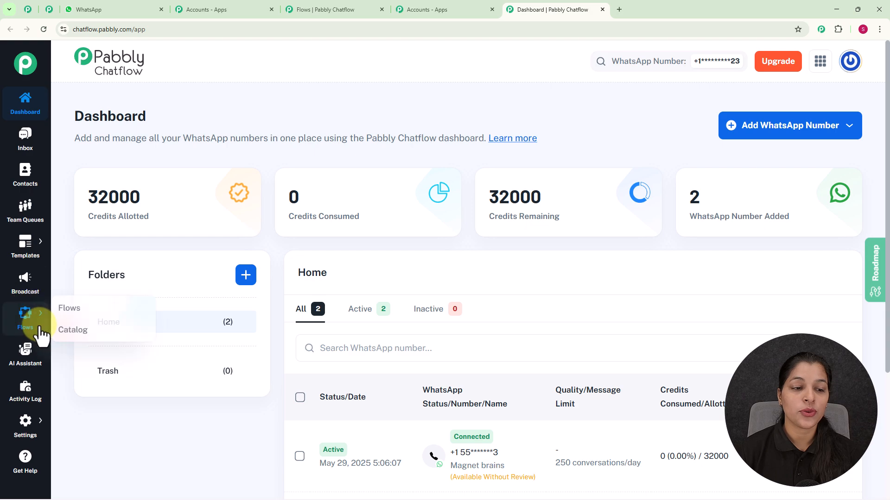
mouse_move(175, 202)
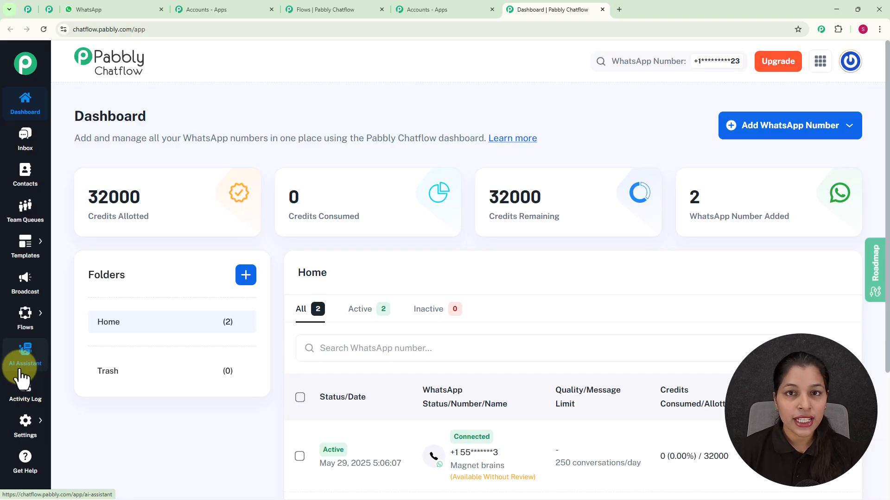
mouse_move(27, 314)
click(71, 308)
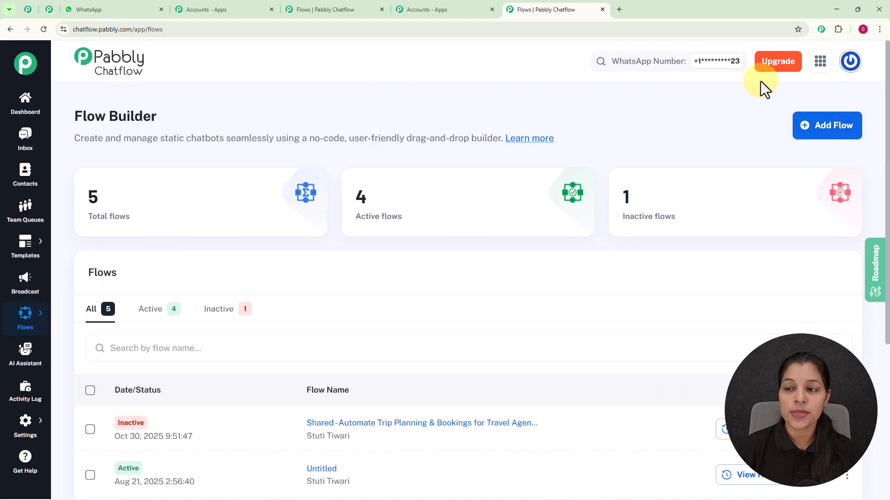
click(802, 127)
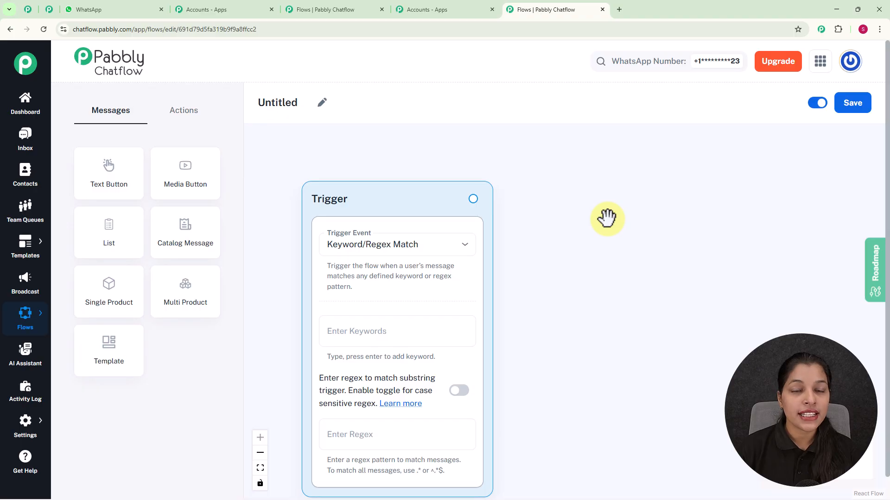
click(323, 105)
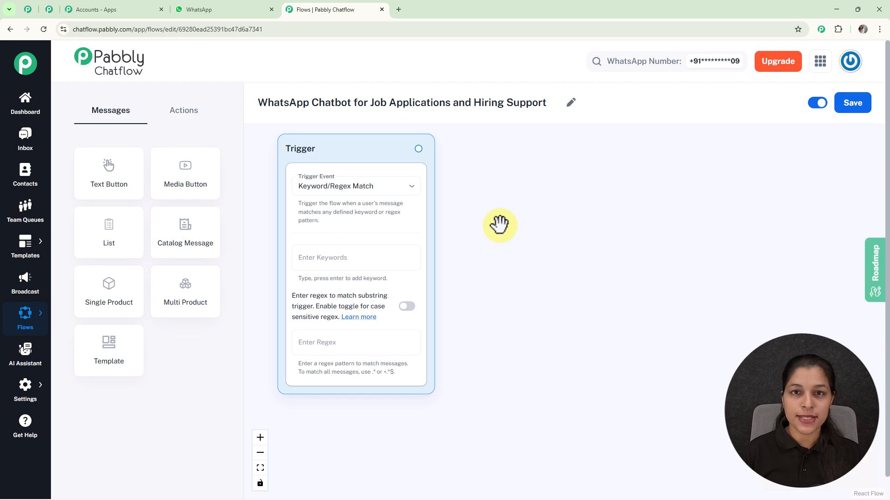
Review the trigger events, keep Keyword/Regex Match, and add Job Application as the trigger keyword.
drag(500, 226, 493, 252)
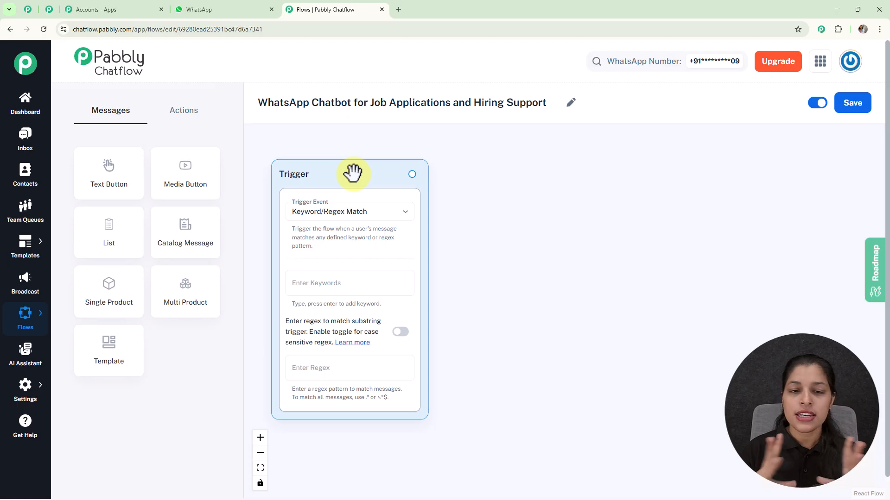
click(364, 214)
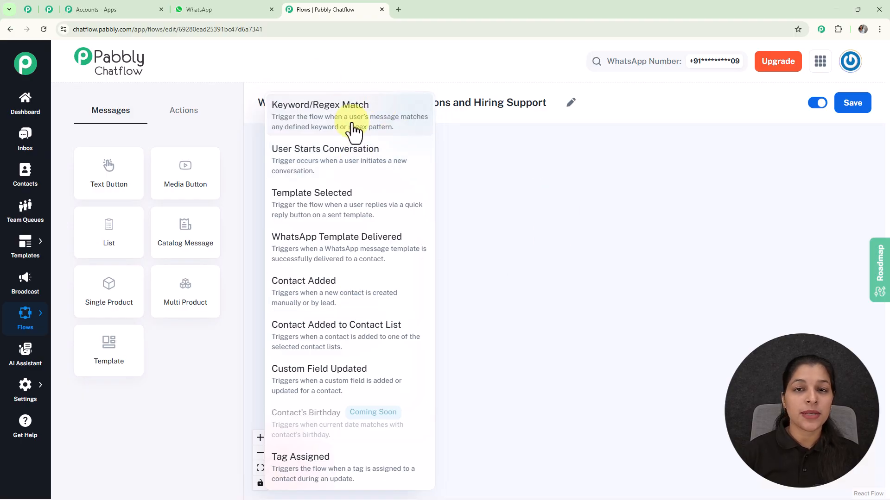
click(474, 175)
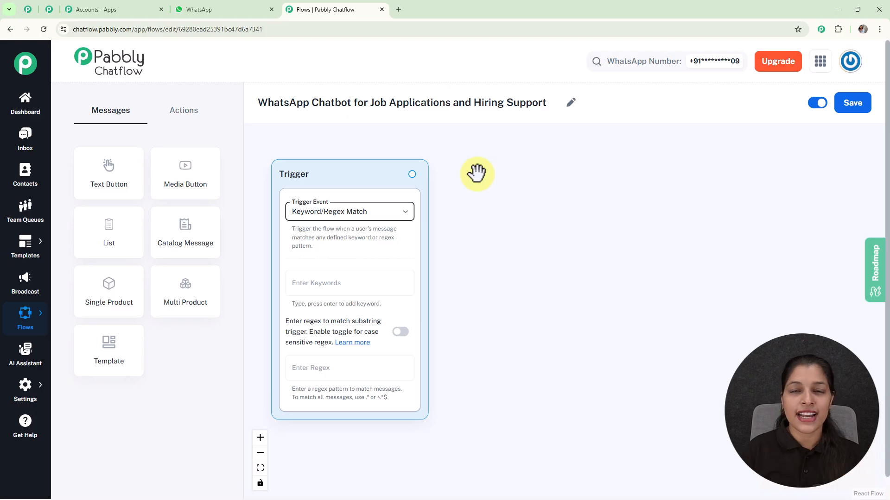
click(335, 288)
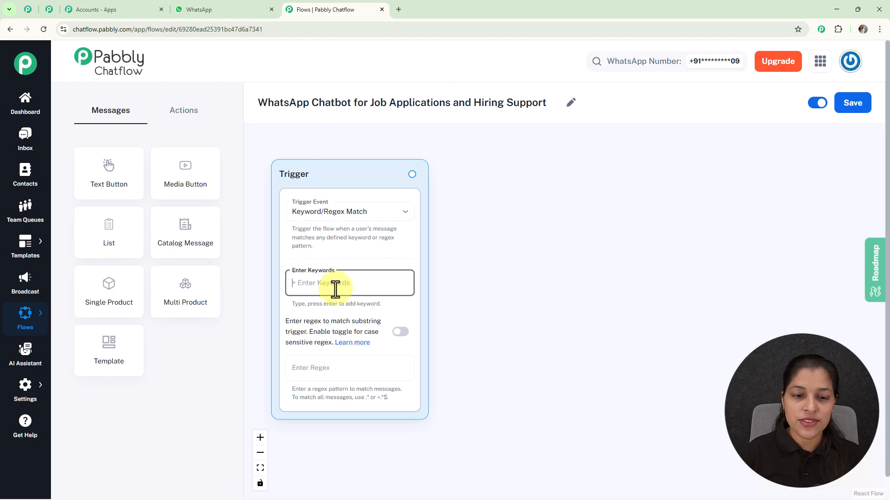
text(Job)
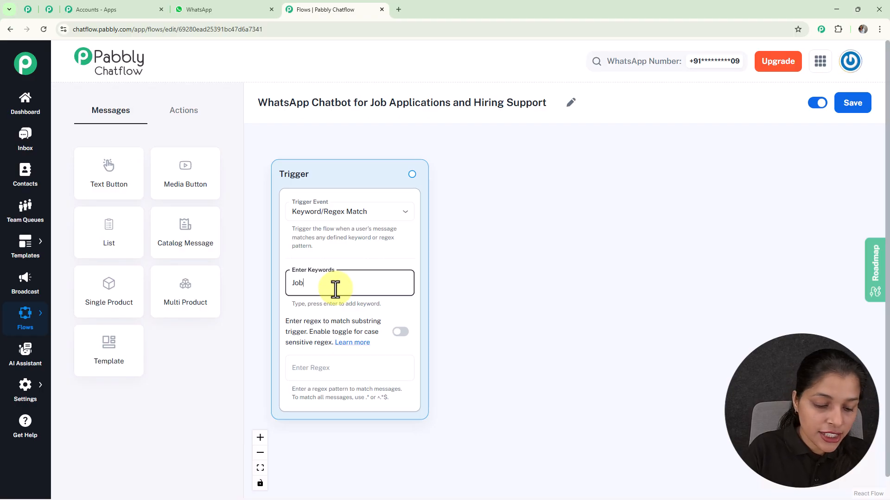
text( Appli)
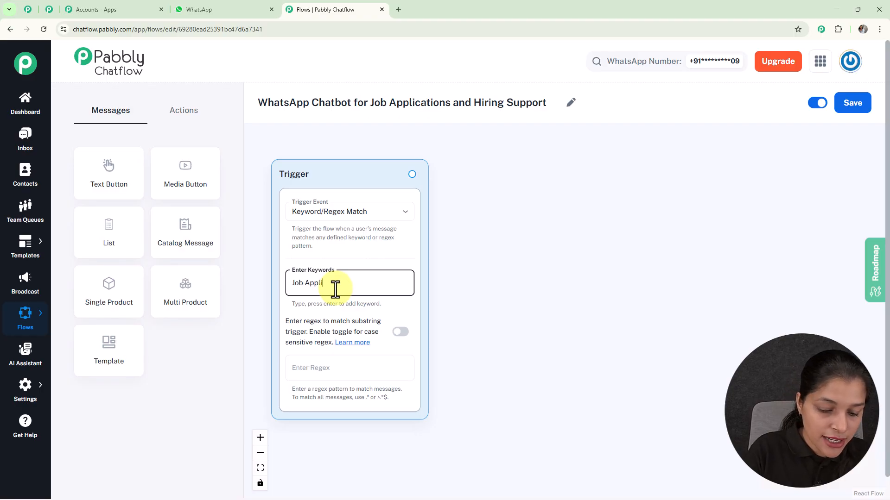
text(cation)
key(Return)
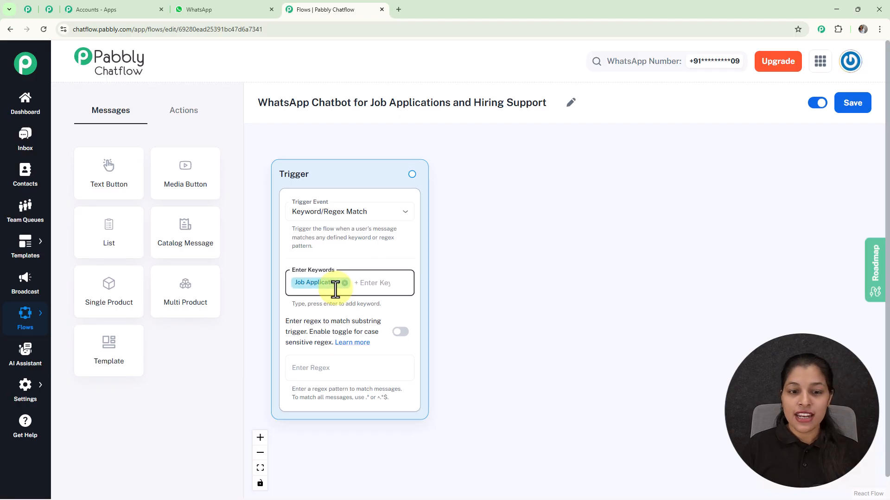
Try the regex pattern [\s\S]+ in the trigger's regex field and clear it again.
click(317, 364)
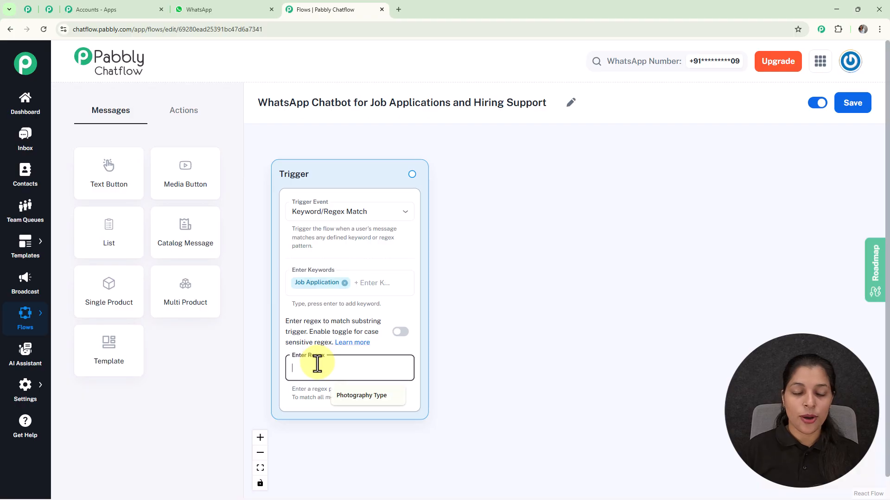
text([\)
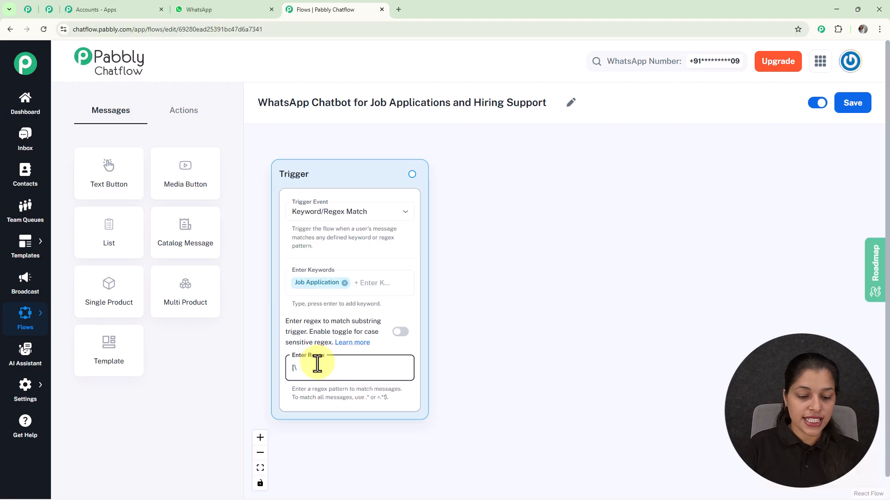
text(s\S]+)
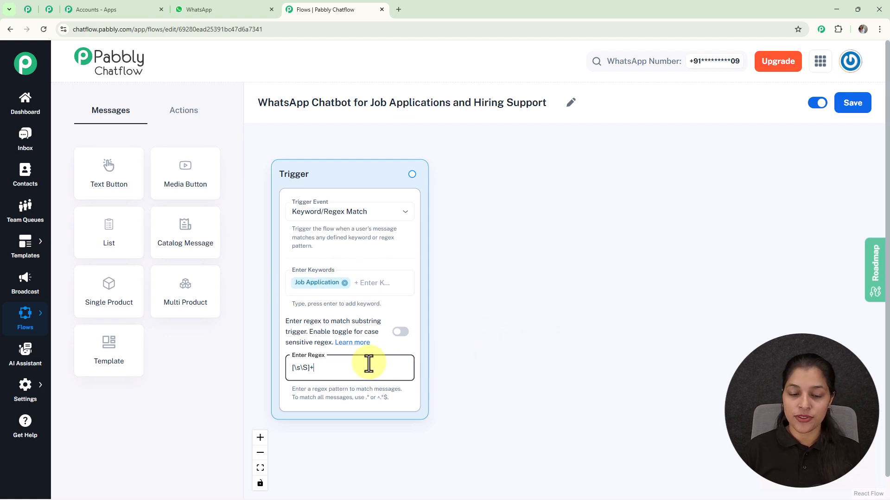
key(BackSpace)
key(BackSpace)
key(BackSpace)
key(BackSpace)
key(BackSpace)
key(BackSpace)
click(497, 305)
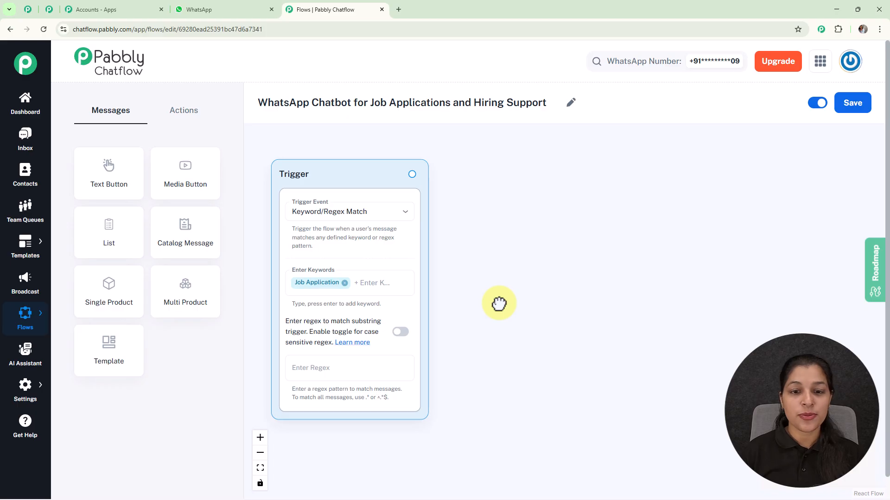
Connect a Text Button message to the trigger and paste the welcome text starting "Hello! Thank you for your interest in applying with us.".
drag(412, 174, 541, 287)
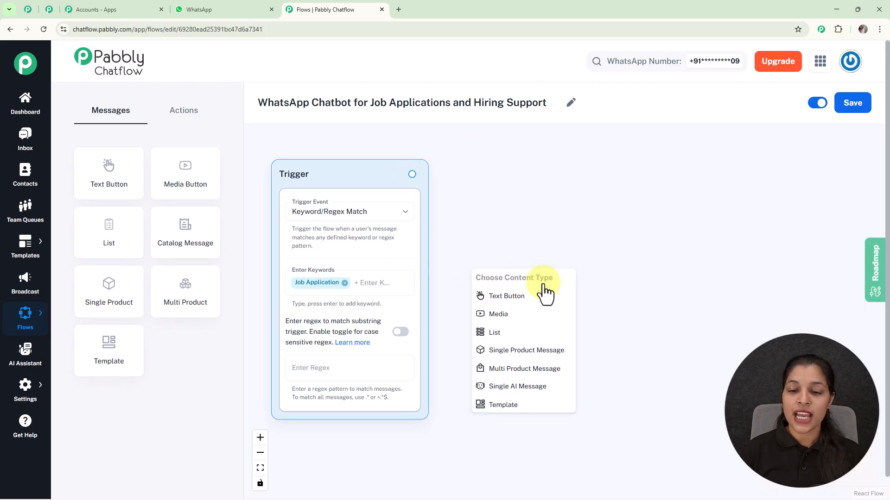
click(526, 302)
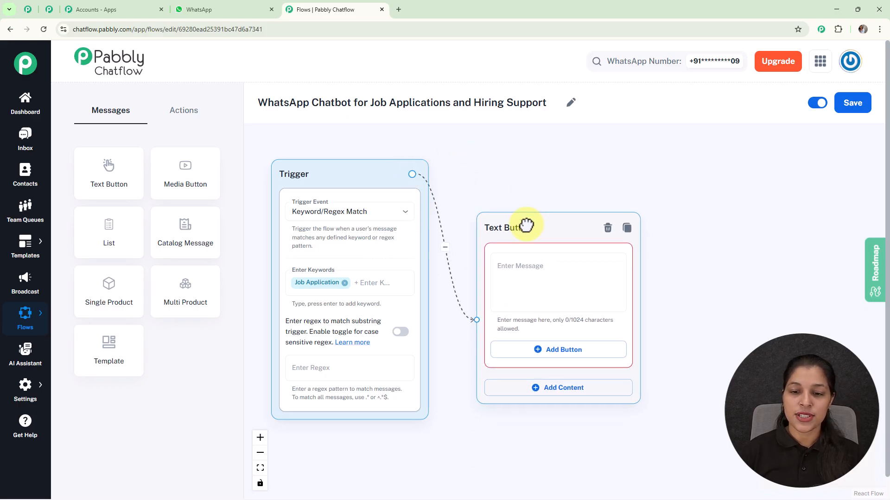
click(559, 252)
key(ctrl+v)
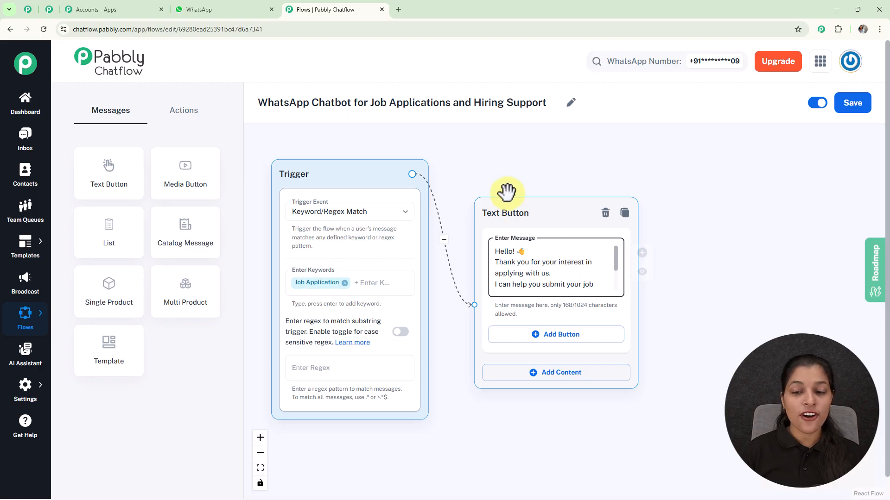
Add two reply buttons to the welcome message, labelled View Open Positions and Contact HR.
click(561, 340)
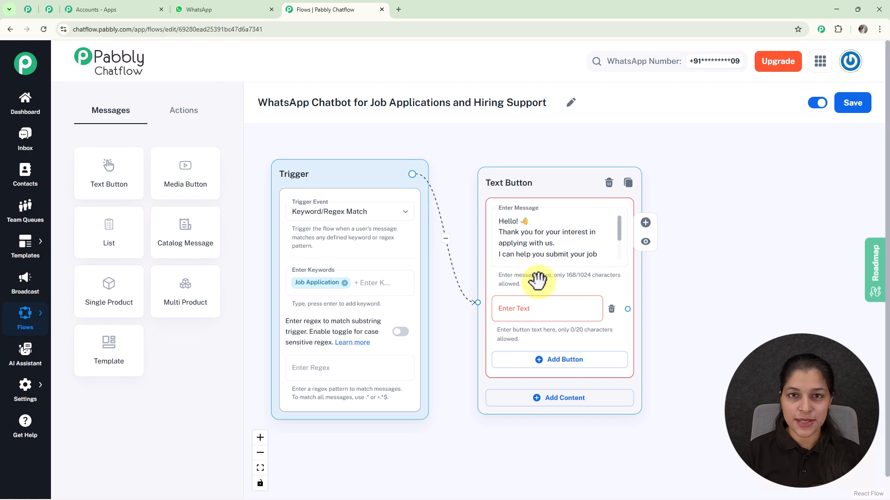
click(546, 309)
text(View Open Positions)
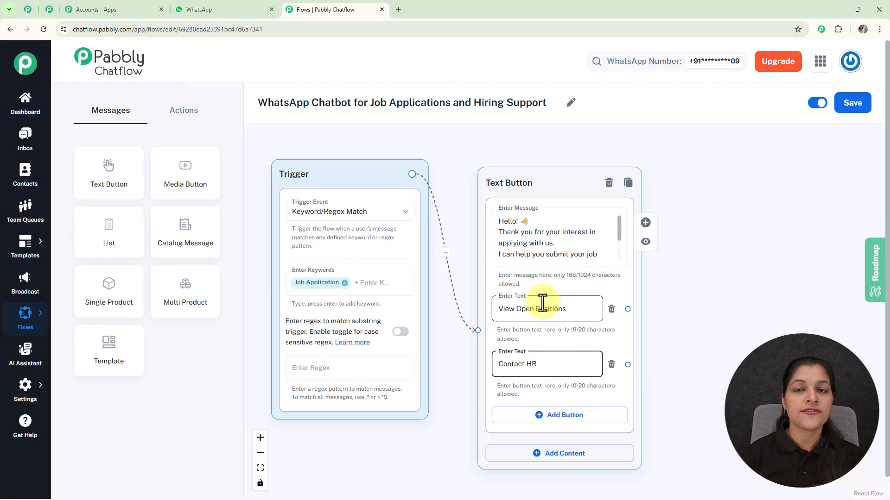
Add a List message following the welcome Text Button message and paste the body text "Great! Here are our active job openings 📌".
scroll(543, 303, down, 2)
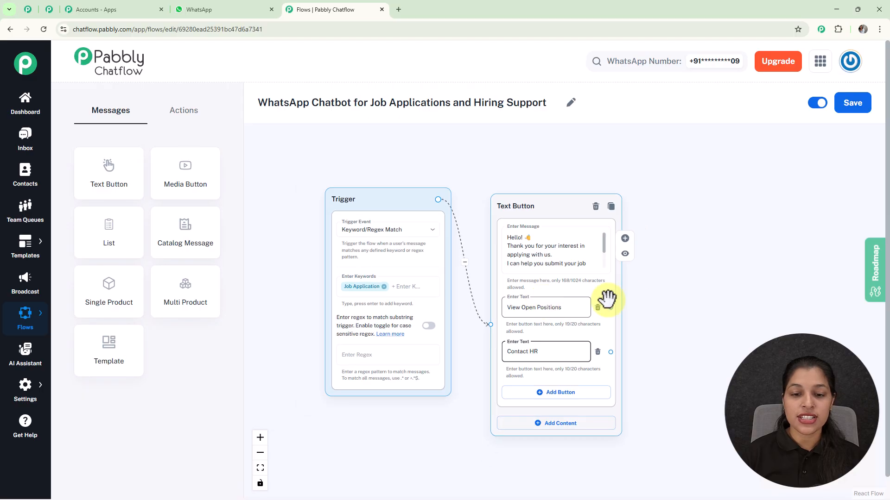
drag(670, 290, 592, 262)
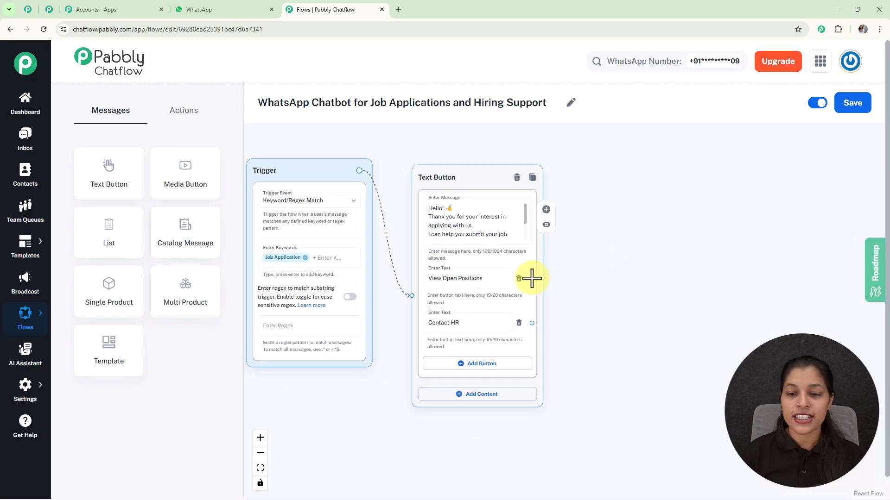
click(545, 209)
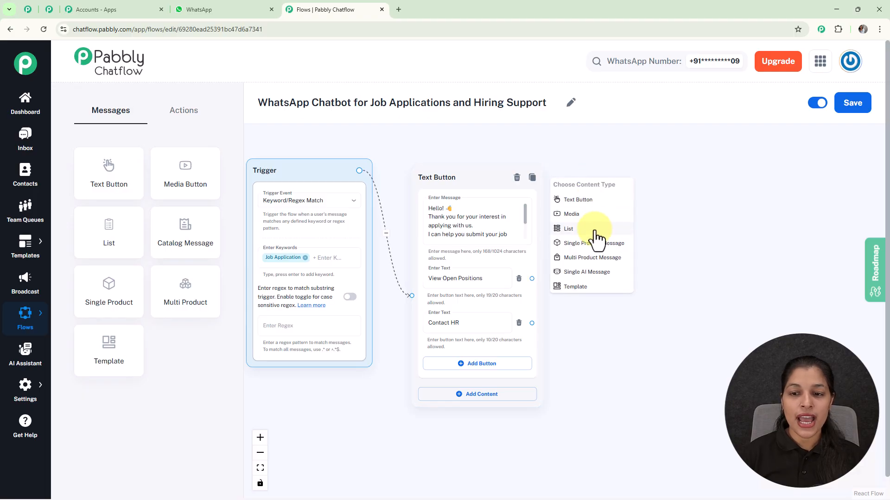
click(593, 229)
drag(600, 197, 618, 124)
scroll(633, 181, down, 2)
drag(697, 208, 633, 202)
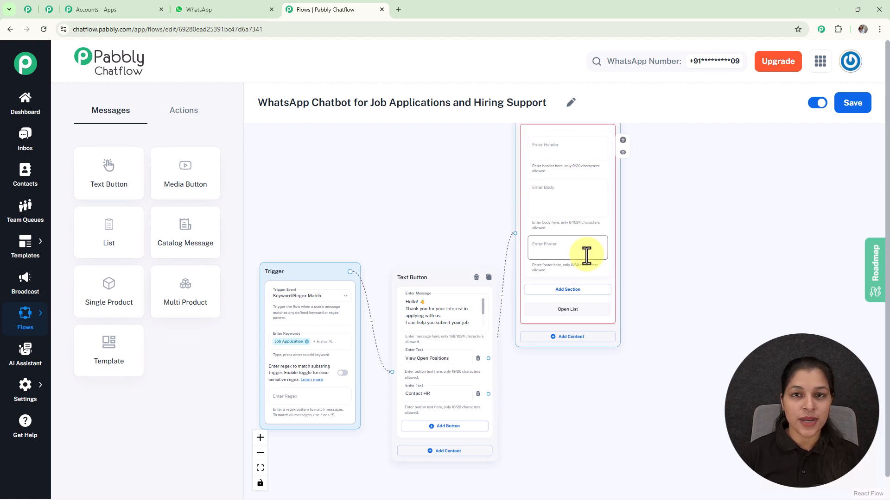
click(593, 213)
text(Great! Here are our active job openings 📌)
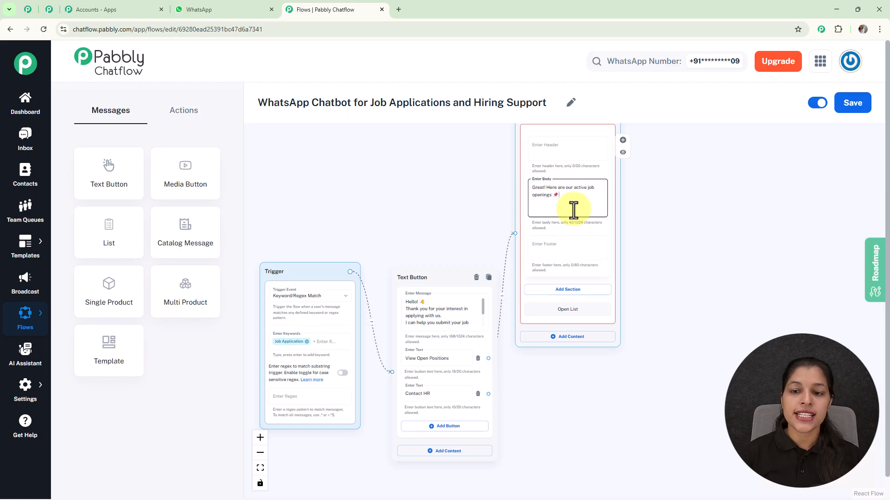
Add a section to the list message and title it Jobs.
scroll(580, 211, up, 3)
drag(649, 237, 599, 211)
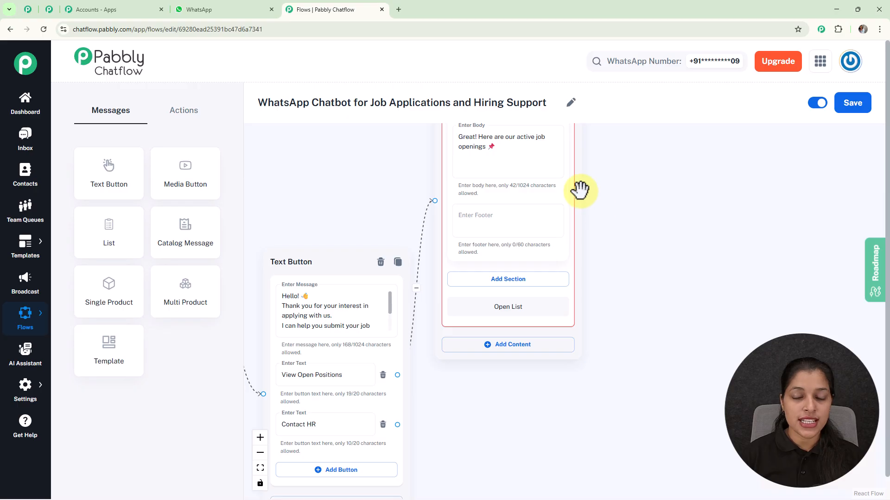
click(499, 288)
click(512, 299)
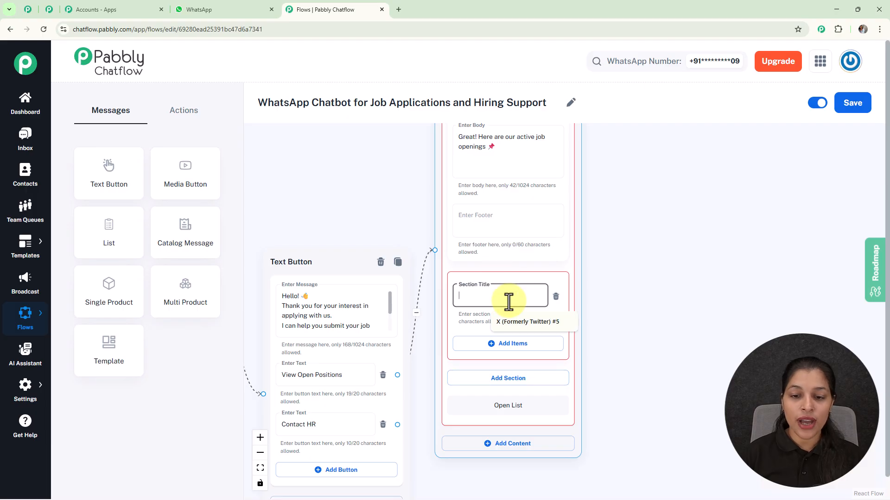
text(J)
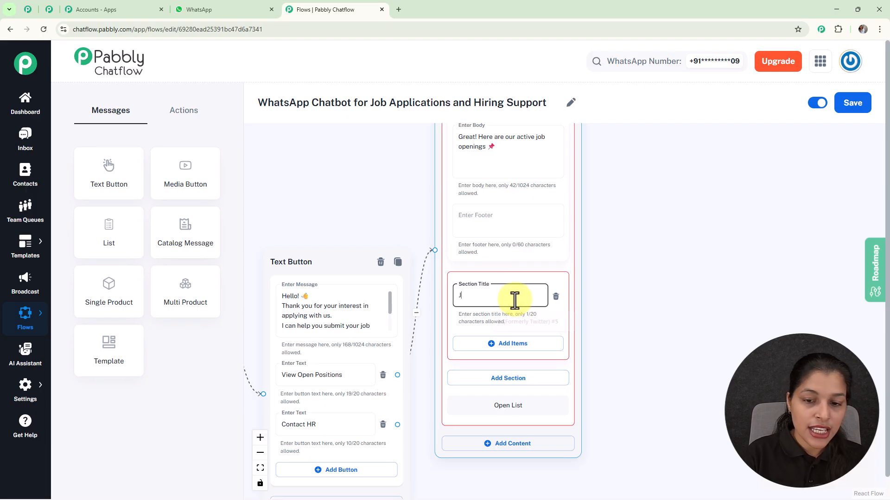
text(ob)
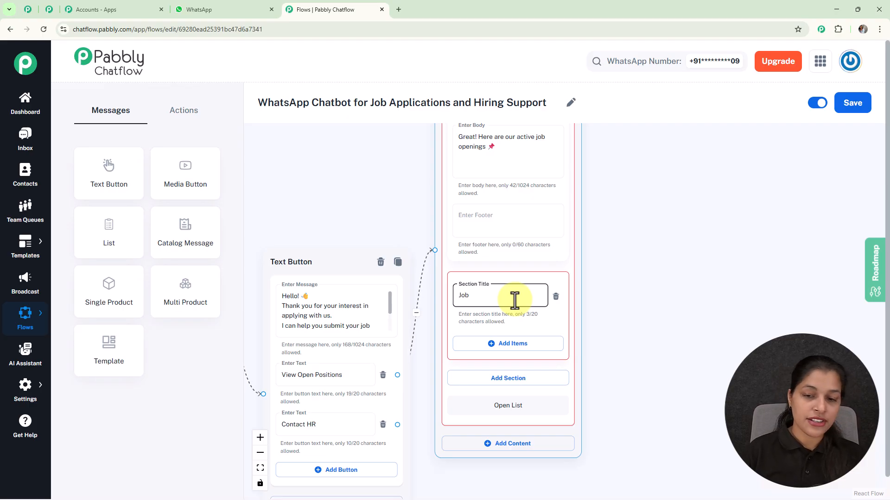
text(s)
click(639, 296)
Add three items to the Jobs section, titled 1️⃣ Software Developer, 2️⃣ Sales Executive and 3️⃣ Customer Support.
drag(639, 296, 631, 218)
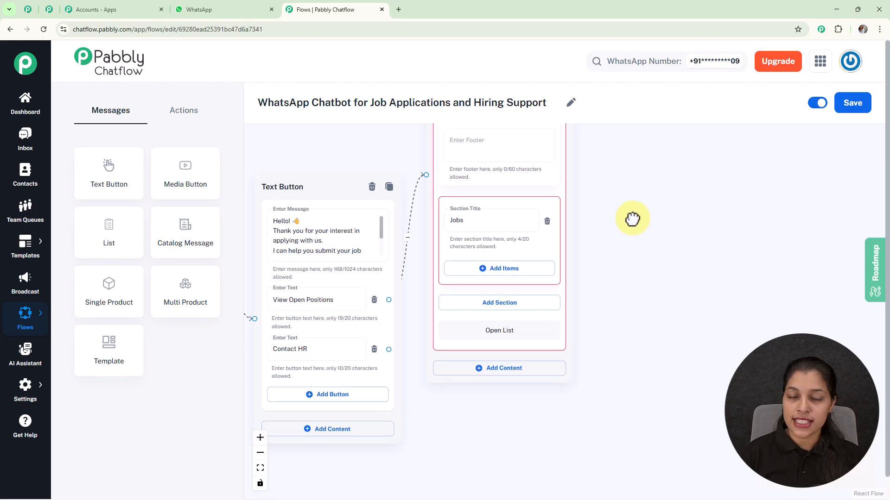
click(486, 262)
drag(633, 291, 633, 240)
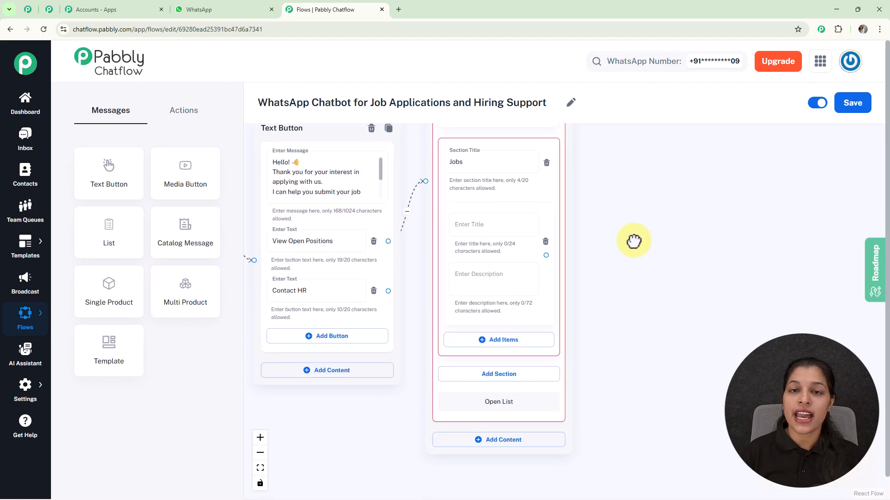
click(484, 227)
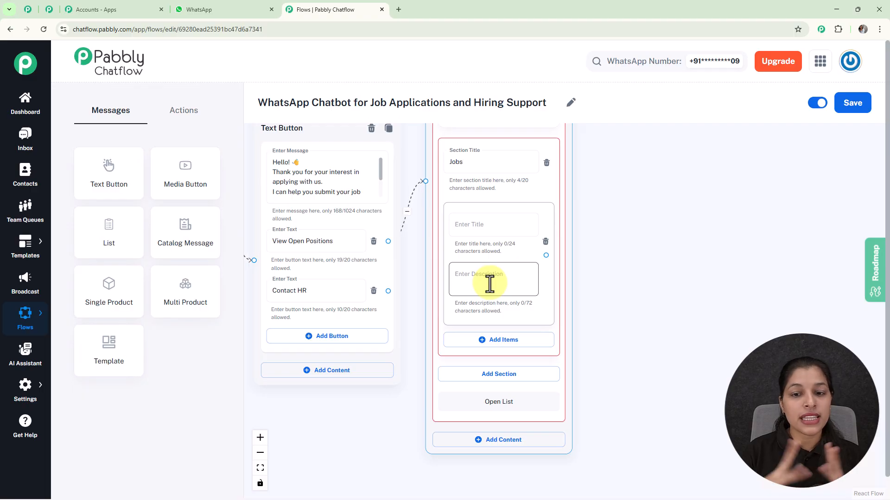
click(463, 224)
text(1️⃣ Software Developer)
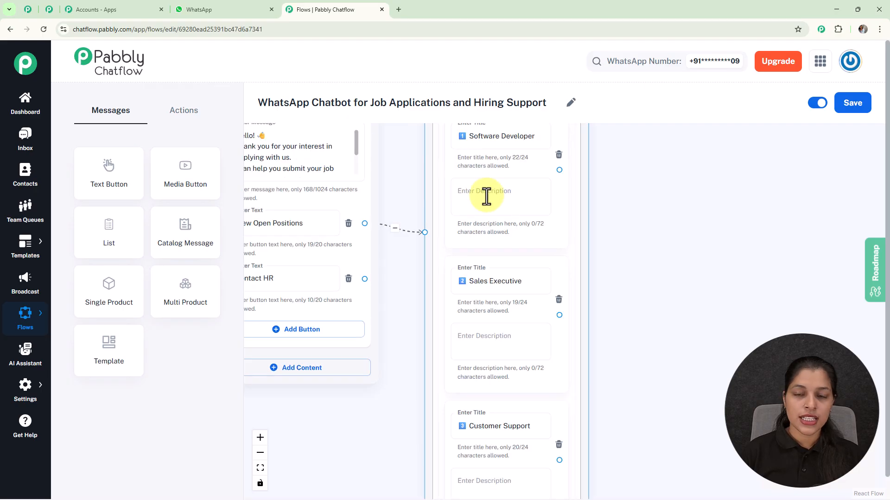
scroll(629, 224, down, 5)
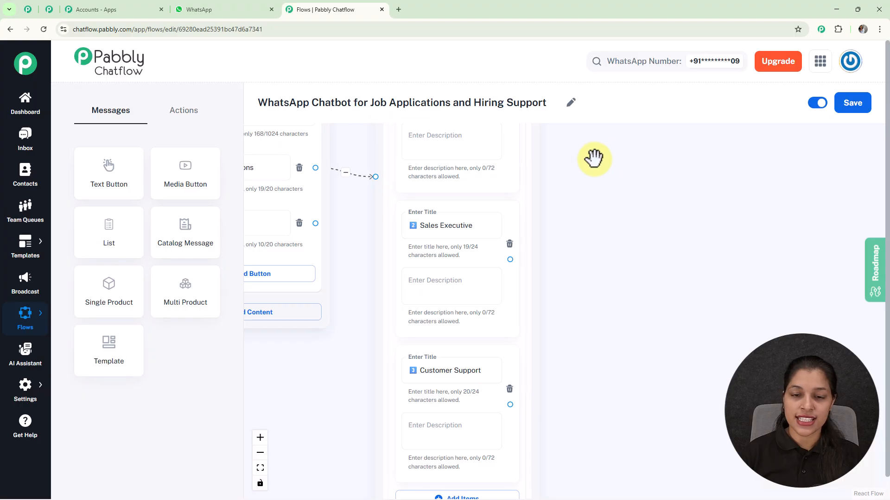
drag(617, 277, 602, 208)
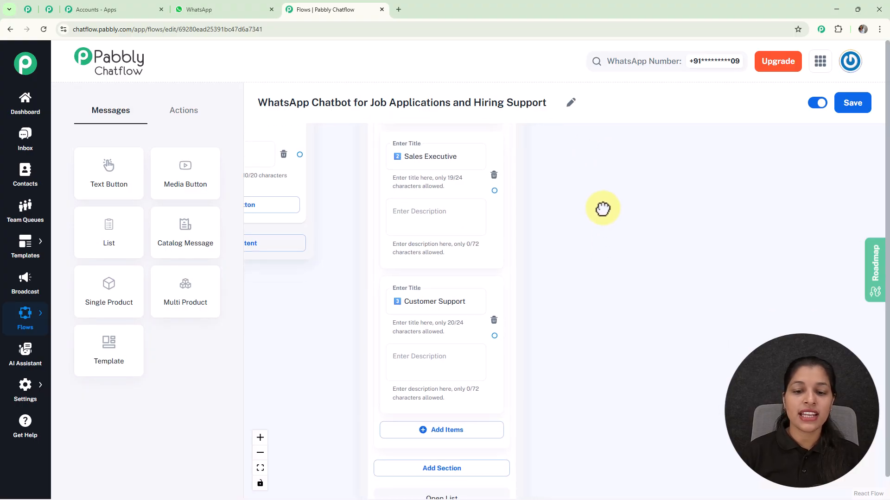
Place a Set Custom Field action beside the list message and connect the Software Developer item to it.
scroll(603, 209, down, 5)
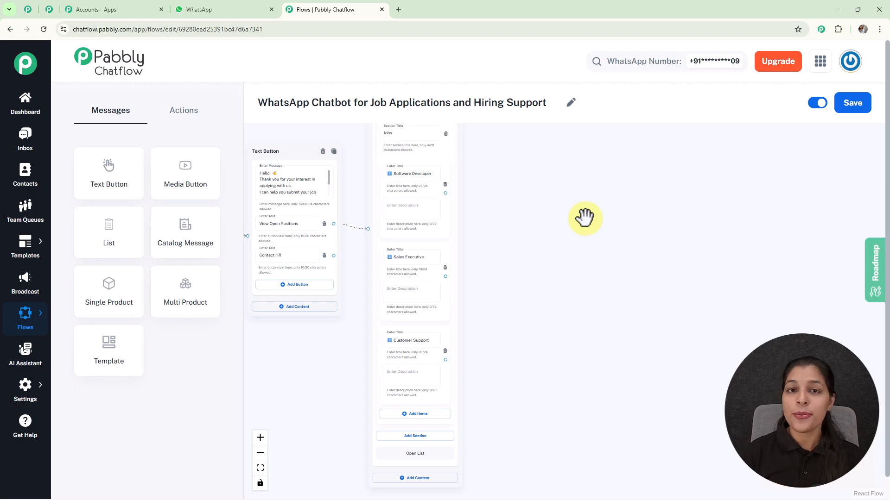
click(190, 121)
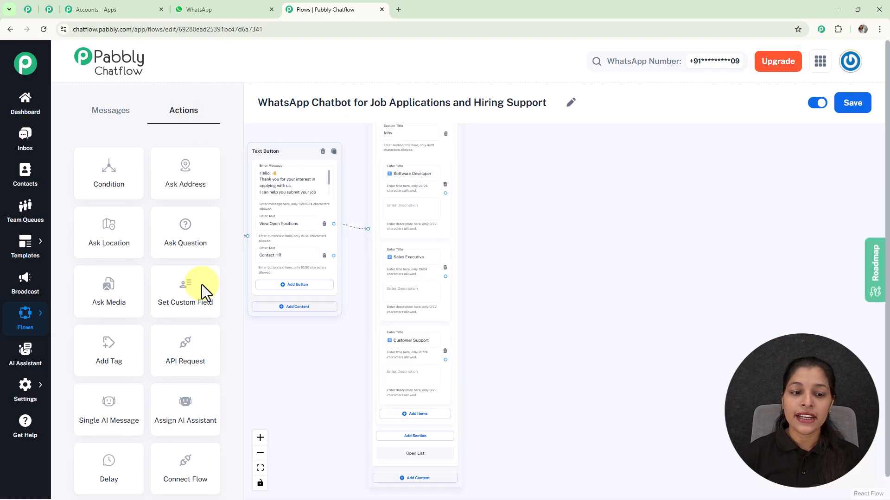
drag(191, 299, 508, 157)
click(541, 210)
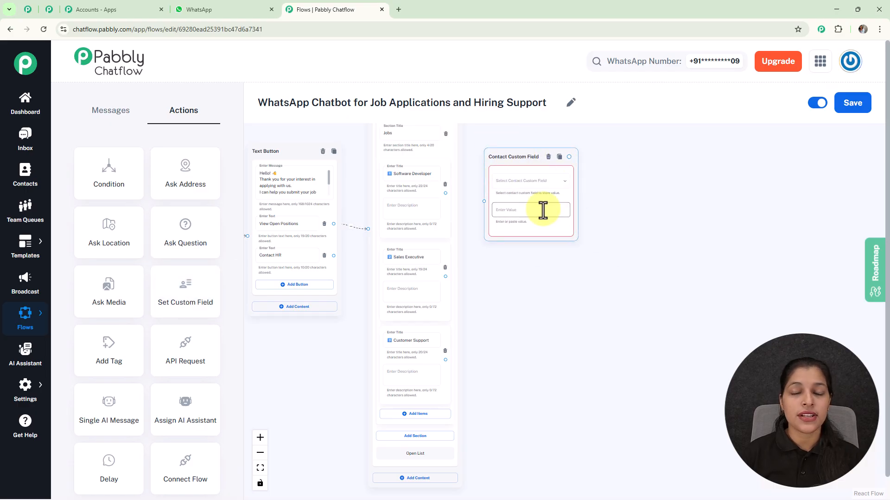
scroll(448, 207, up, 5)
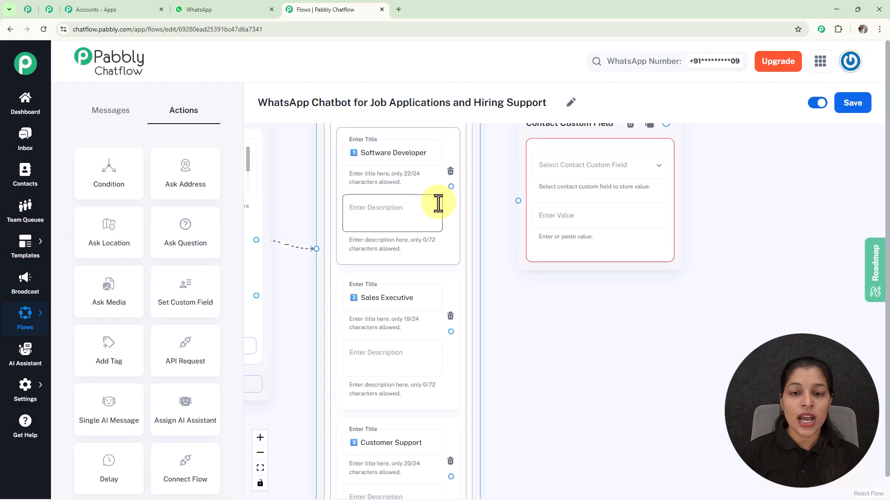
drag(451, 184, 536, 200)
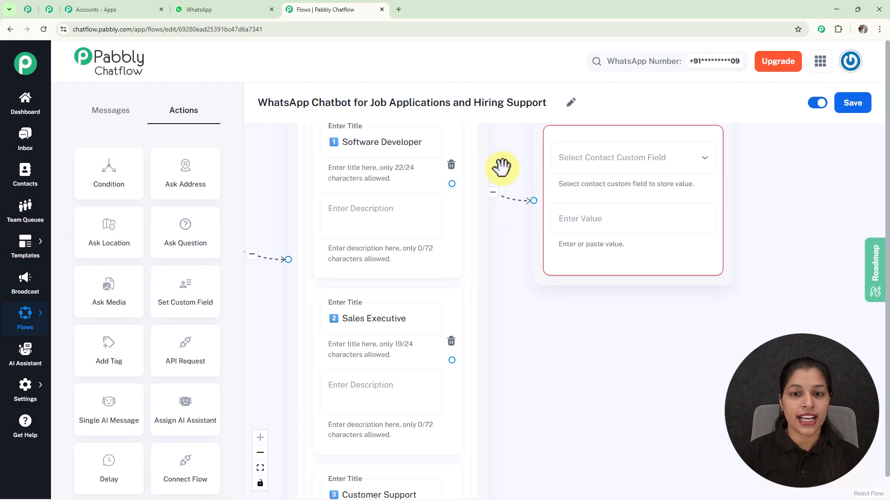
Look over the contact custom fields available in the Set Custom Field action and close the choices without picking one.
scroll(502, 167, down, 3)
click(615, 160)
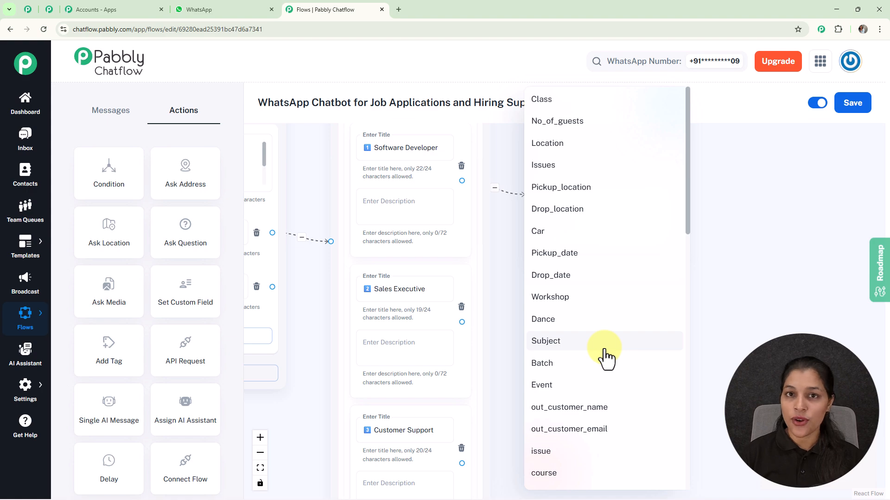
click(802, 293)
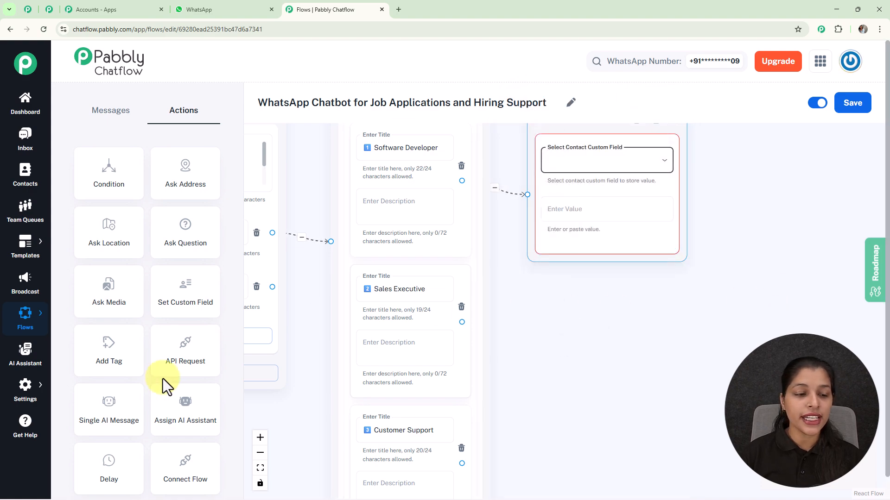
Review the Contact Custom Fields settings, add a blank field, delete it again, and return to the flow editor.
mouse_move(25, 403)
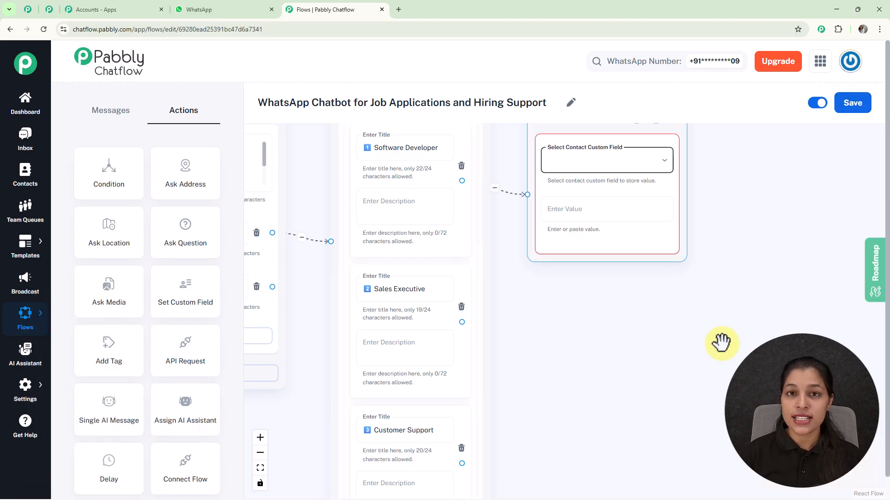
mouse_move(25, 389)
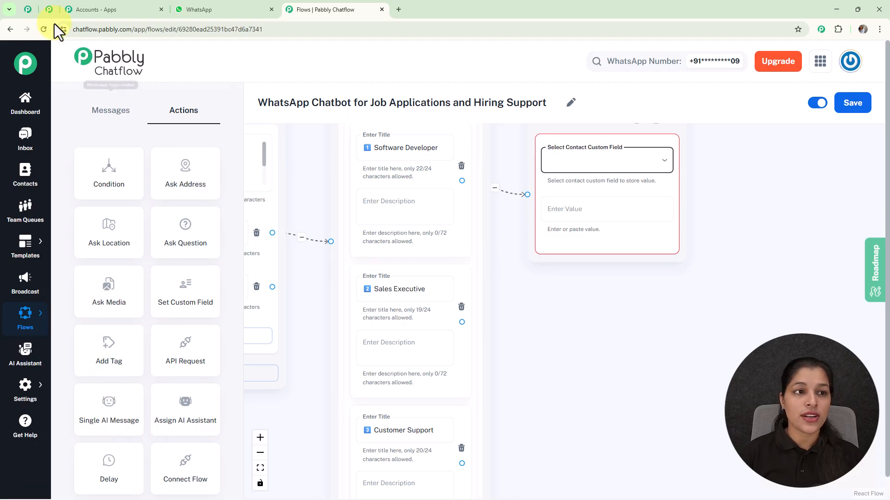
click(48, 10)
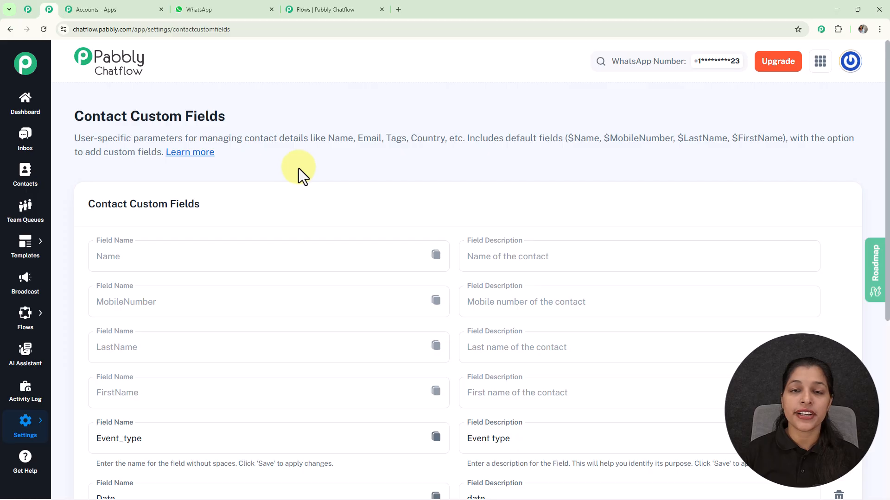
scroll(299, 172, down, 5)
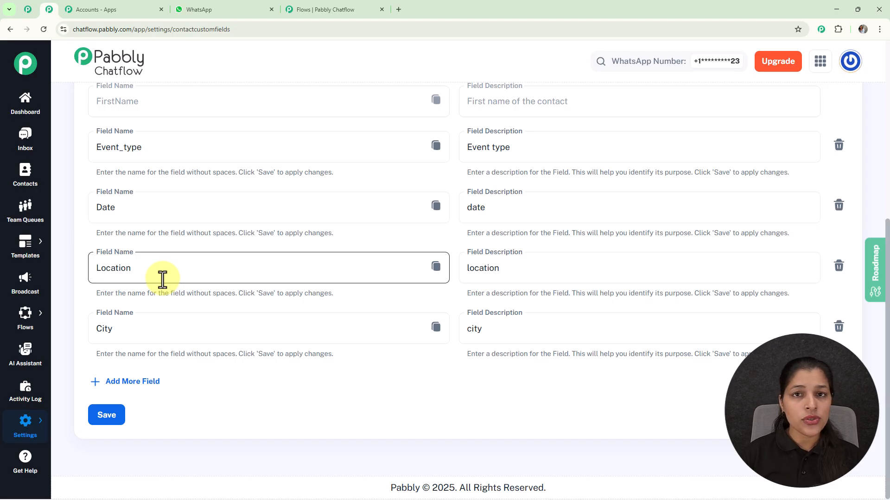
click(136, 383)
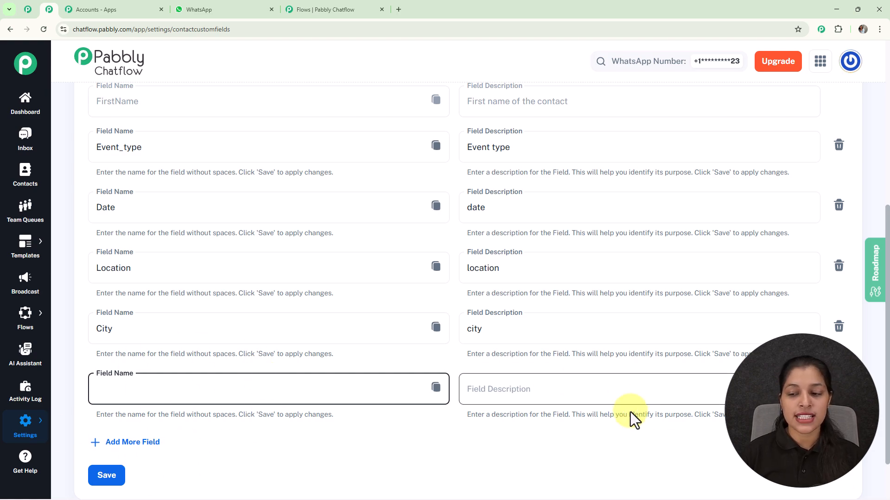
click(839, 387)
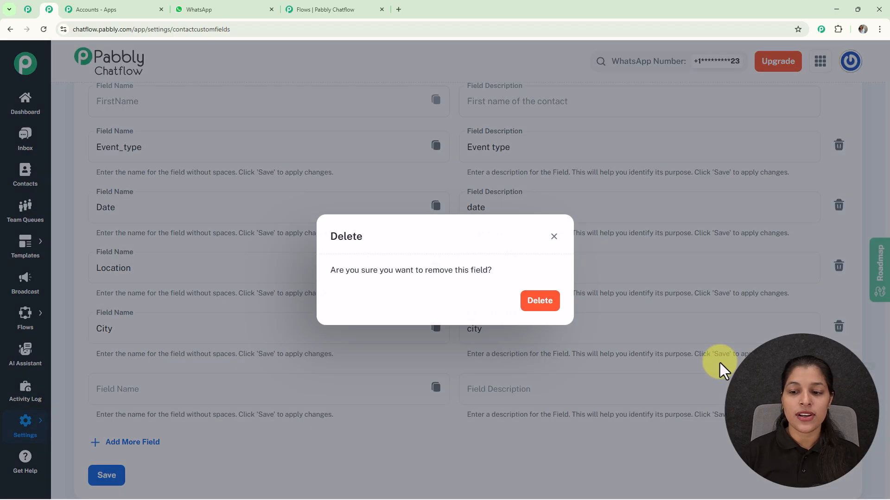
click(532, 303)
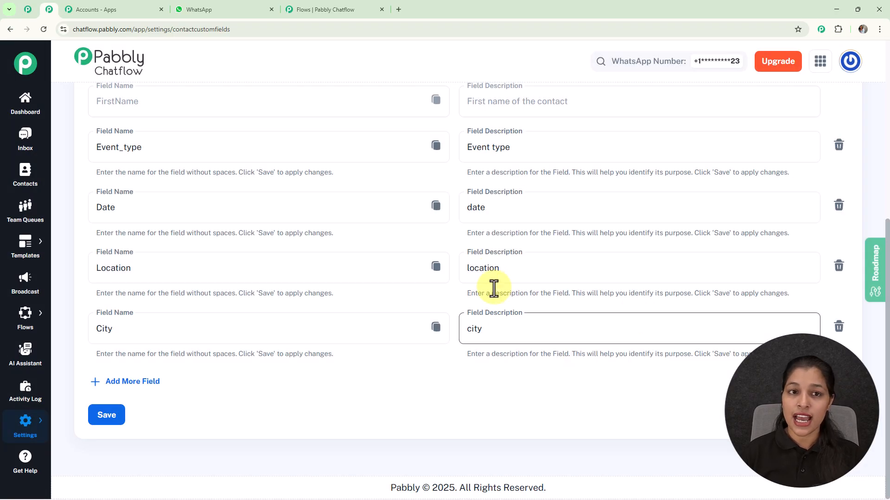
click(346, 10)
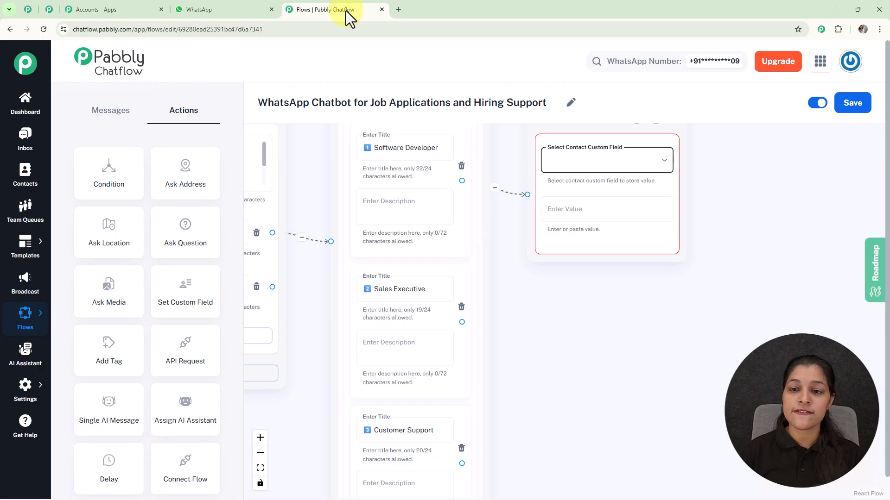
Set the Software Developer item's contact custom field to Job_position with the value 1️⃣ Software Developer.
click(645, 162)
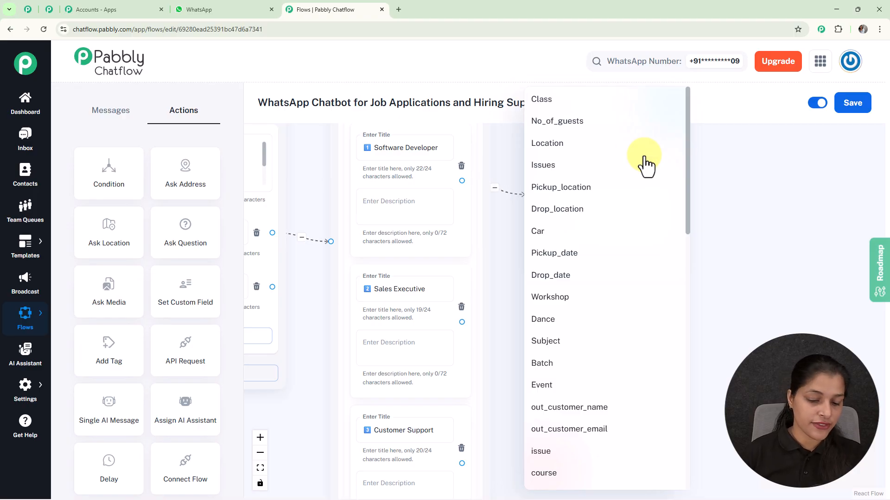
scroll(646, 165, down, 10)
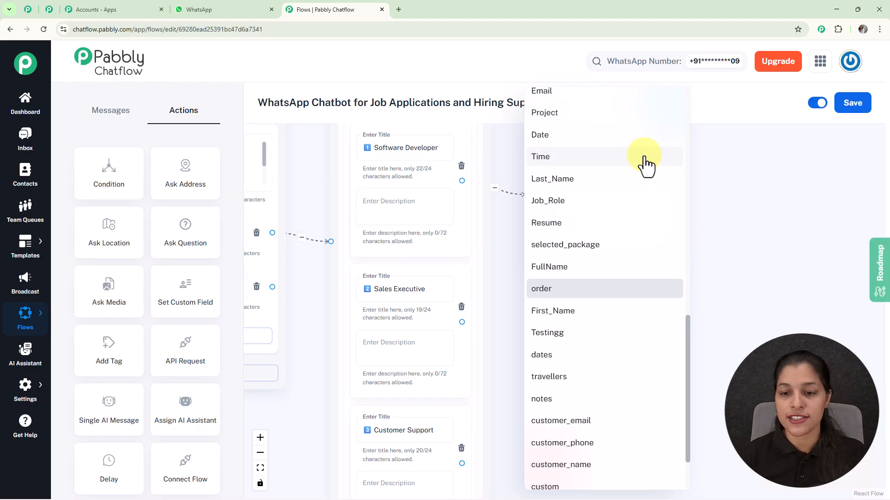
scroll(591, 246, up, 5)
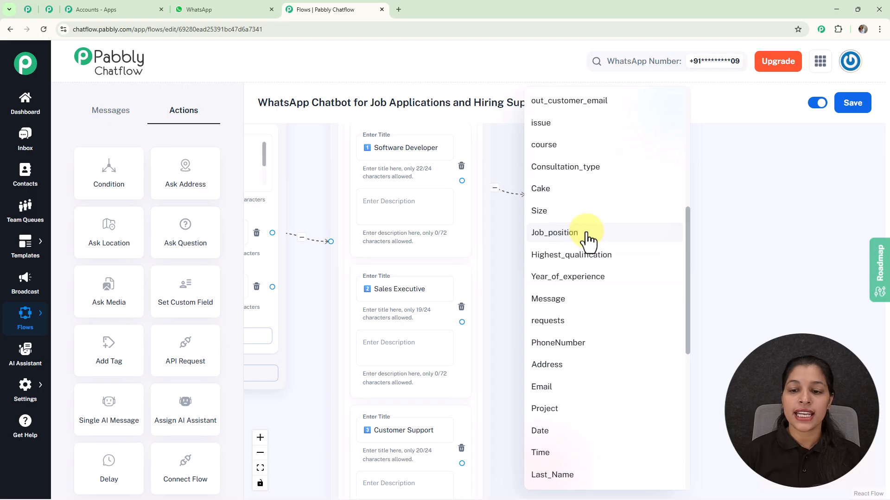
click(554, 233)
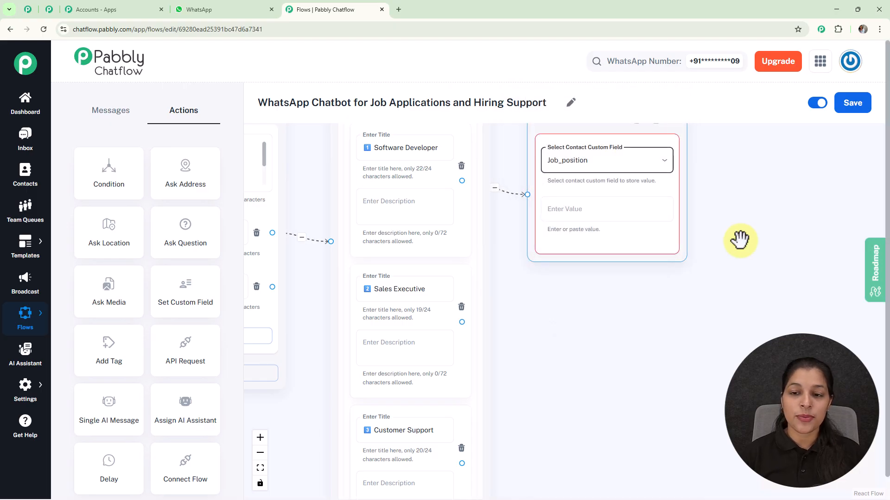
triple_click(406, 148)
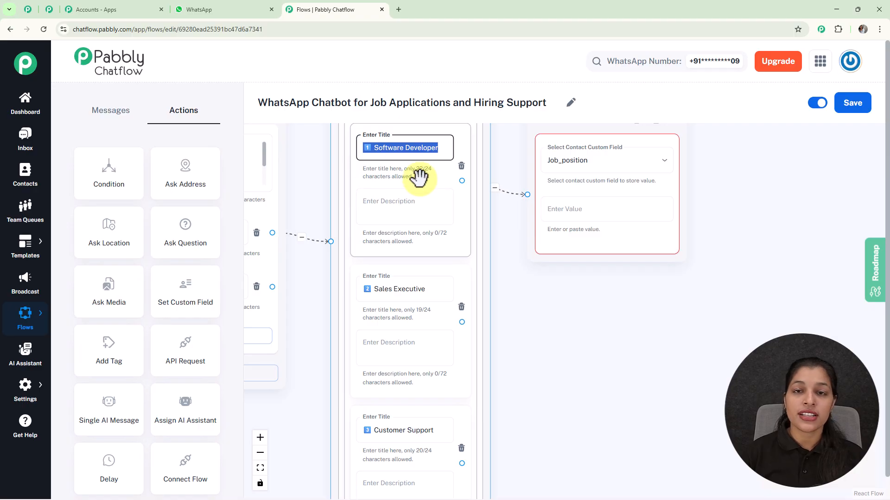
click(604, 211)
text(1️⃣ Software Developer)
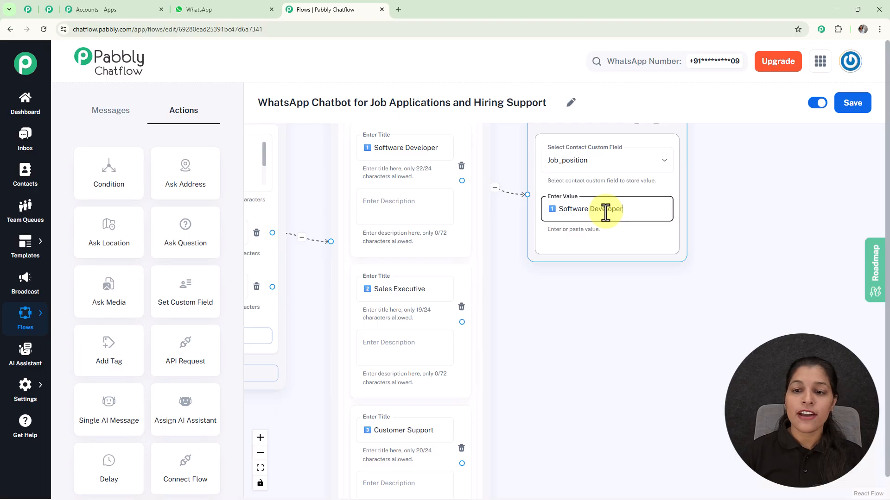
drag(732, 222, 726, 254)
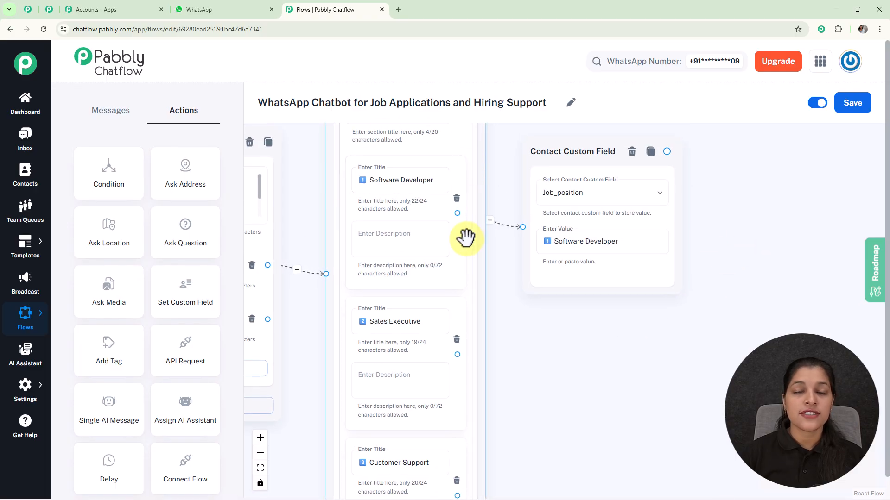
Connect the Sales Executive and Customer Support list items to their matching Contact Custom Field nodes.
scroll(467, 239, down, 5)
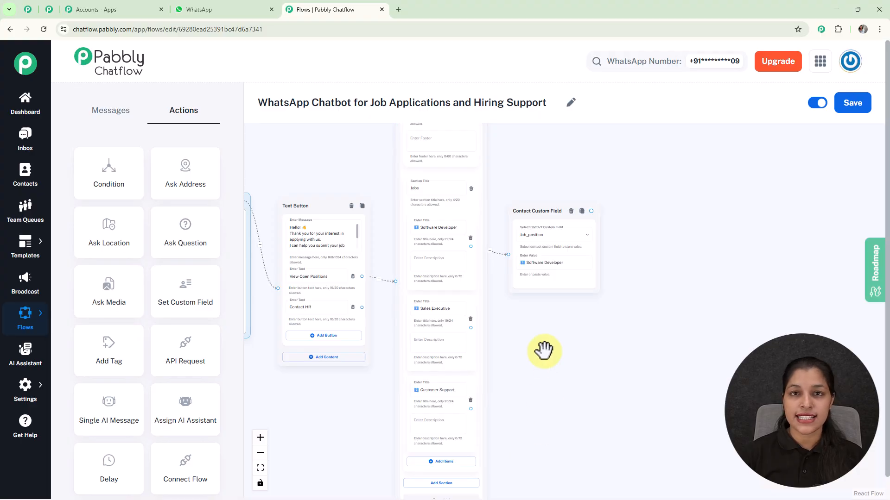
scroll(510, 325, up, 5)
mouse_move(436, 230)
mouse_down()
mouse_move(516, 281)
mouse_move(591, 264)
mouse_up()
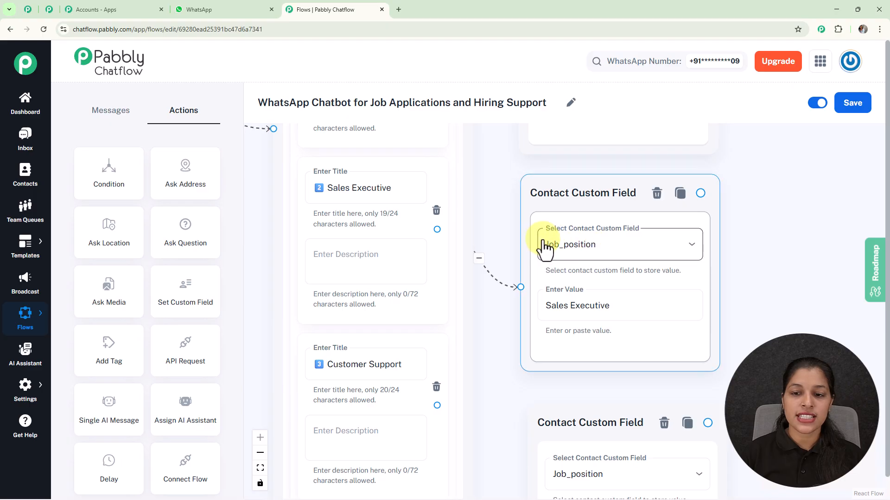
scroll(568, 301, down, 2)
drag(509, 289, 513, 154)
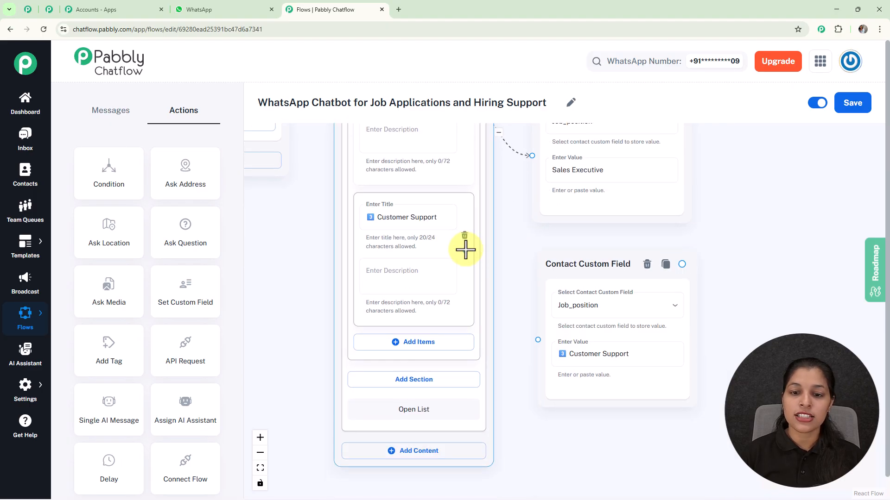
drag(465, 250, 541, 329)
scroll(566, 292, down, 5)
drag(649, 232, 633, 291)
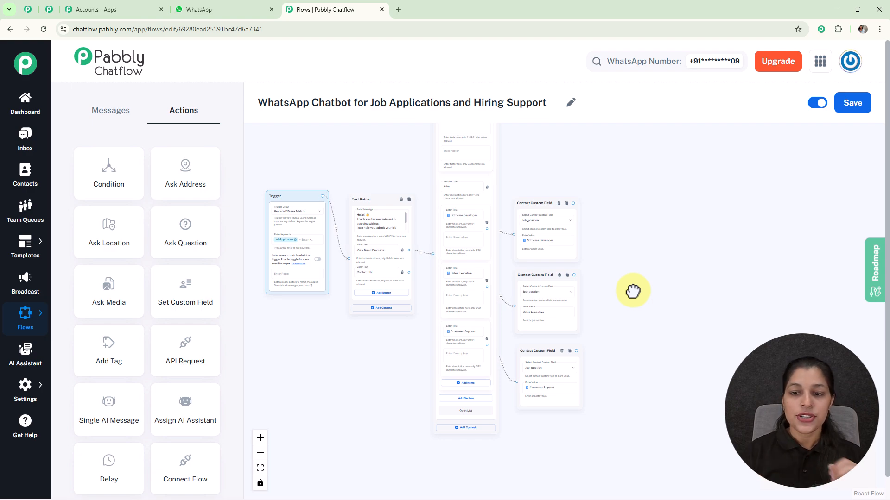
Add a Text Button message with the developer job details after the Software Developer custom field, with Apply and Back buttons.
scroll(568, 210, up, 3)
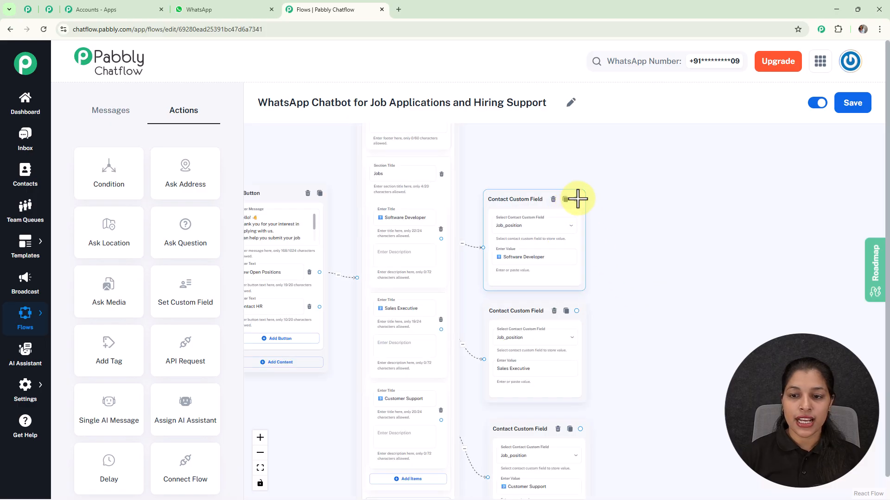
drag(574, 199, 649, 156)
click(651, 239)
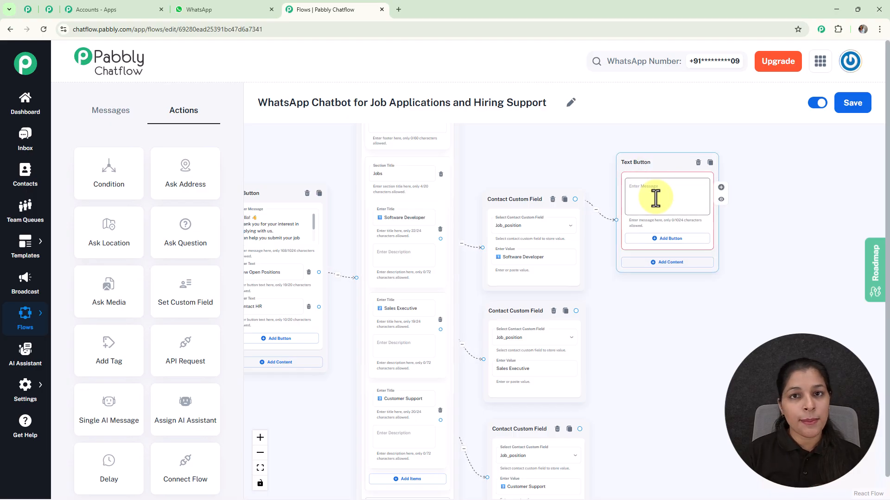
key(ctrl+v)
scroll(655, 198, up, 2)
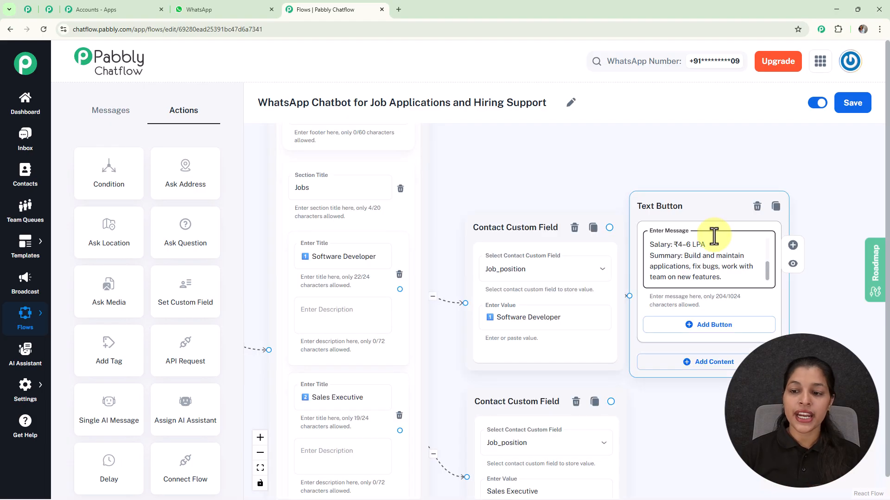
drag(699, 204, 725, 183)
drag(610, 171, 435, 116)
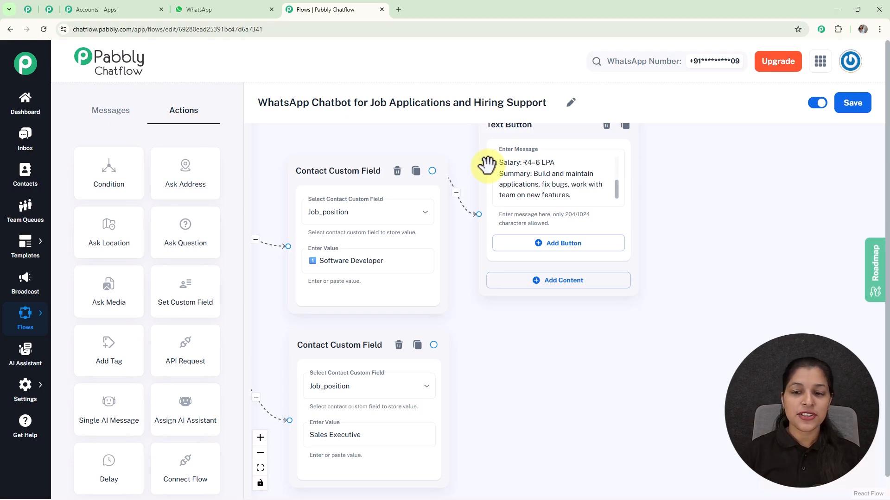
click(562, 244)
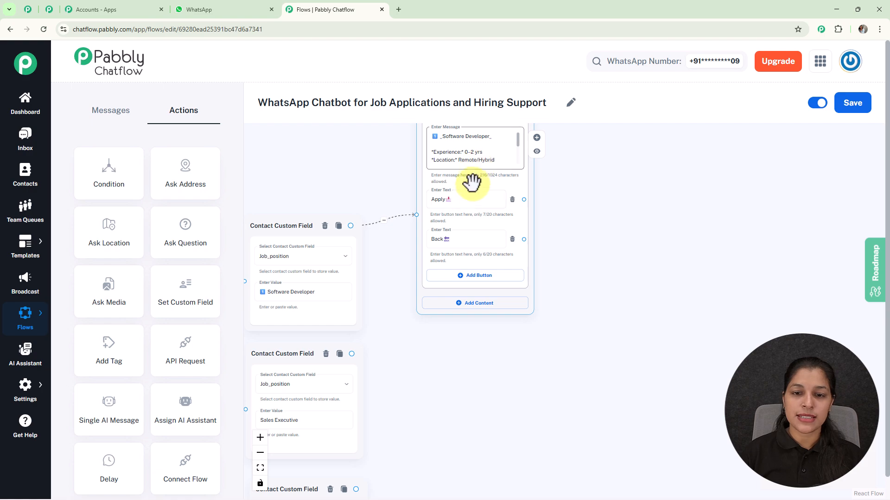
Connect the Sales Executive and Customer Support custom fields to their own job description Text Button messages.
drag(417, 237, 414, 206)
drag(405, 307, 560, 193)
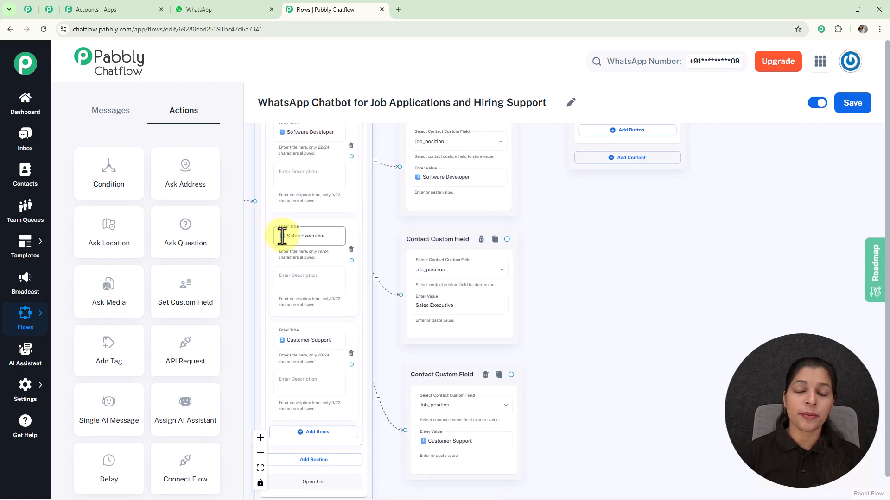
drag(535, 244, 431, 232)
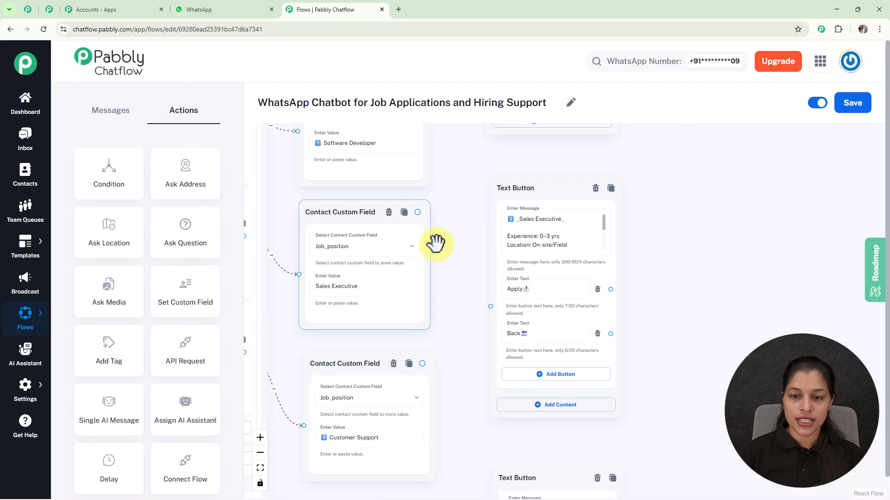
drag(511, 189, 509, 168)
drag(449, 383, 503, 459)
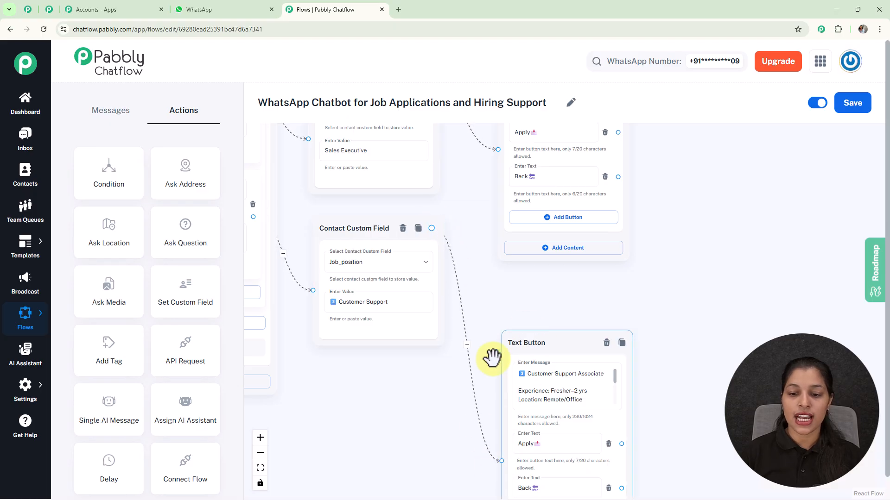
scroll(637, 277, down, 3)
drag(676, 203, 563, 353)
scroll(581, 287, down, 1)
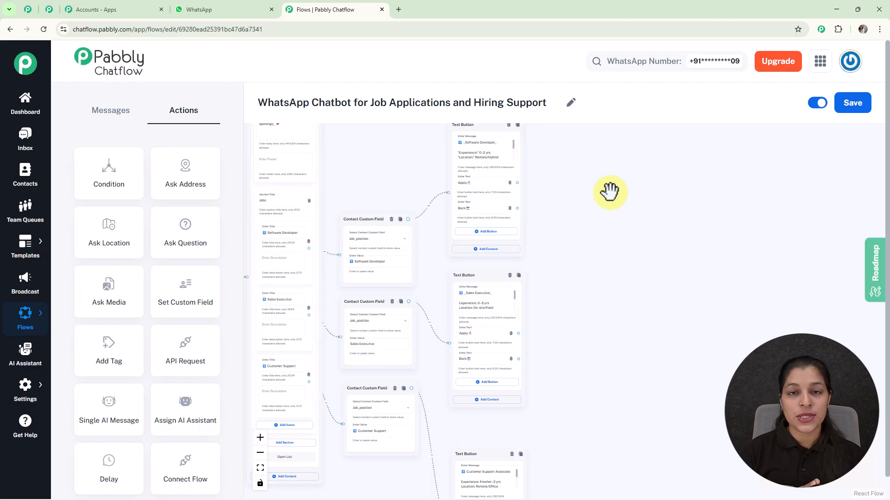
Connect the Back buttons of the three job description messages to the job list message.
drag(606, 182, 710, 207)
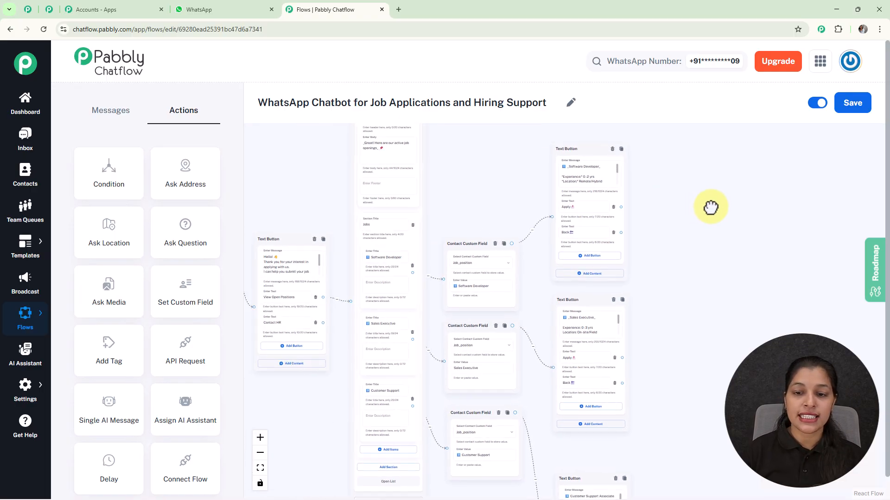
scroll(626, 225, up, 3)
drag(618, 234, 332, 338)
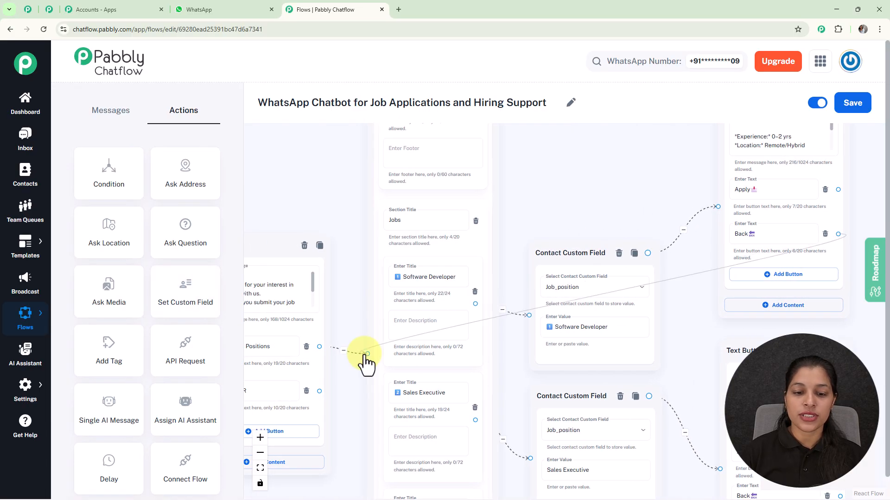
scroll(441, 337, down, 3)
scroll(610, 257, up, 3)
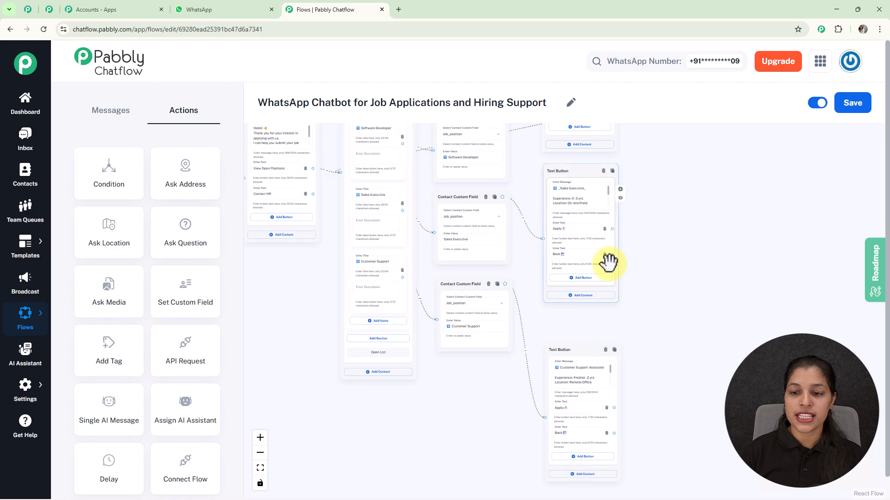
drag(201, 228, 366, 159)
drag(717, 296, 430, 155)
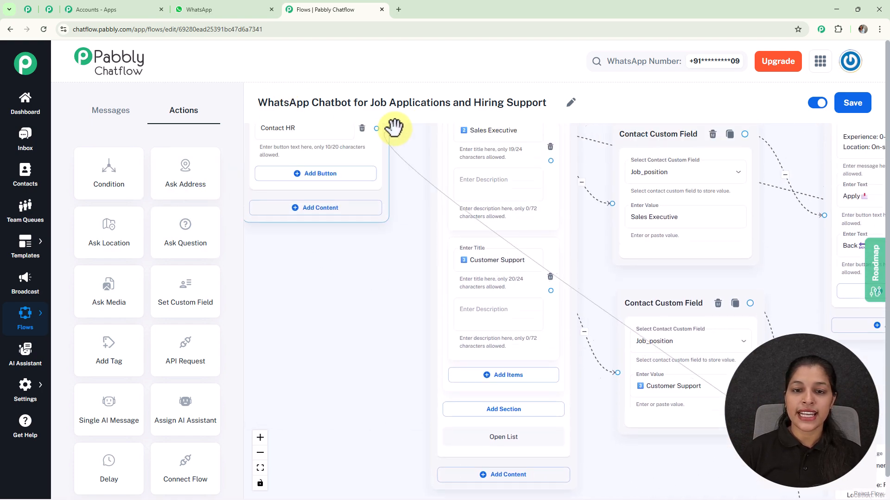
scroll(430, 156, down, 4)
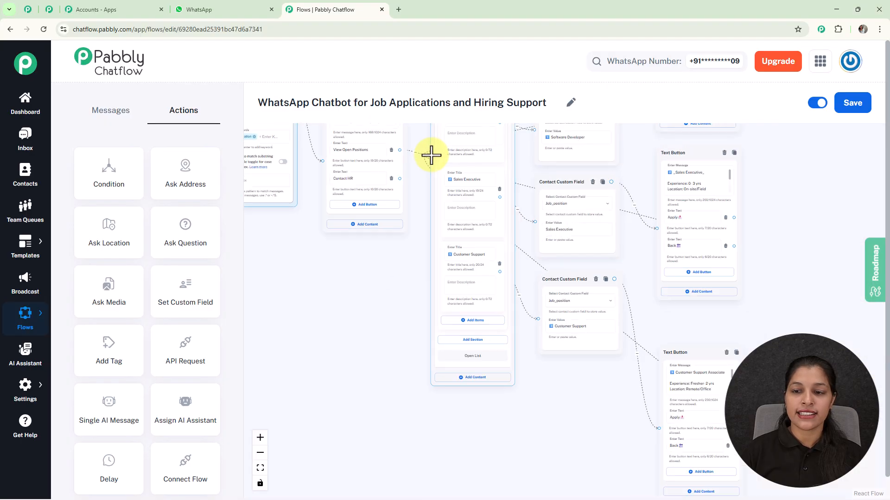
Place an Ask Question action beside the job description messages.
drag(775, 237, 561, 311)
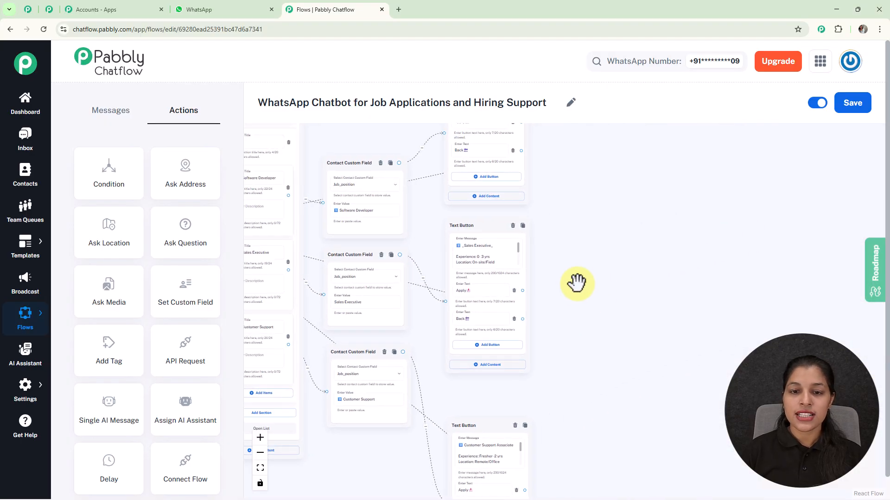
drag(594, 236, 571, 281)
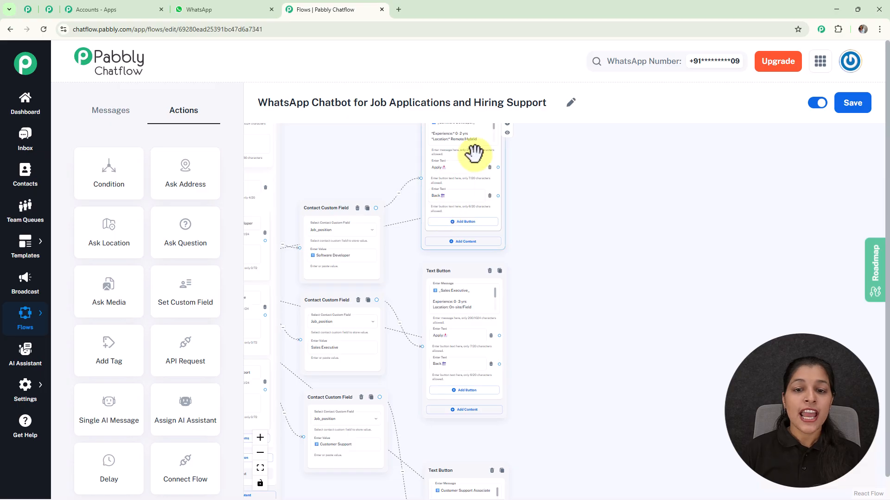
scroll(455, 182, up, 3)
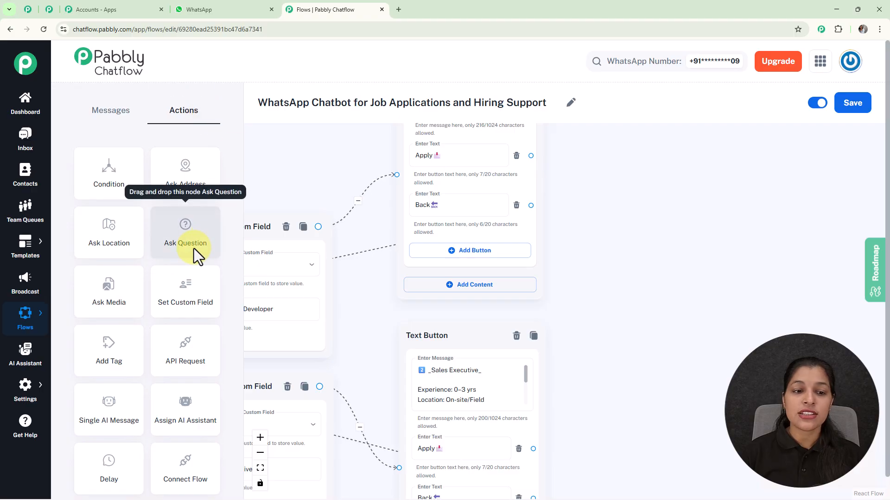
drag(189, 241, 710, 315)
drag(679, 288, 633, 237)
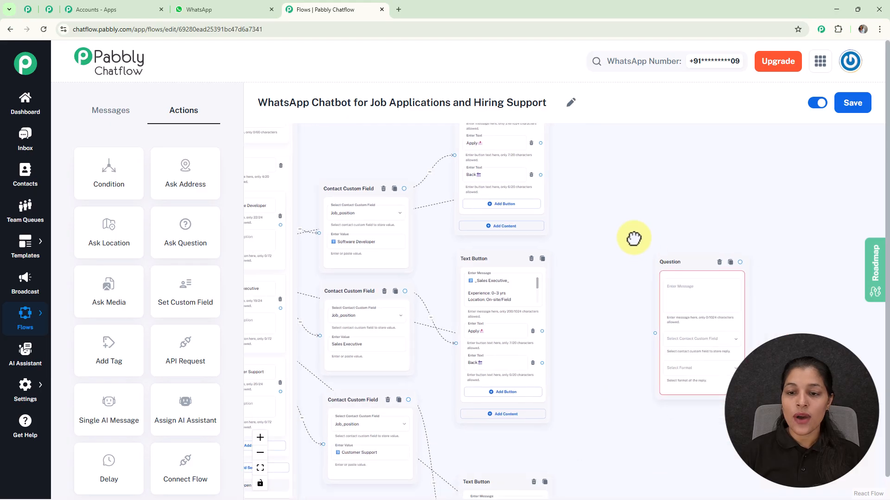
Connect the Apply buttons of all three job description messages to the Question node.
scroll(540, 143, up, 3)
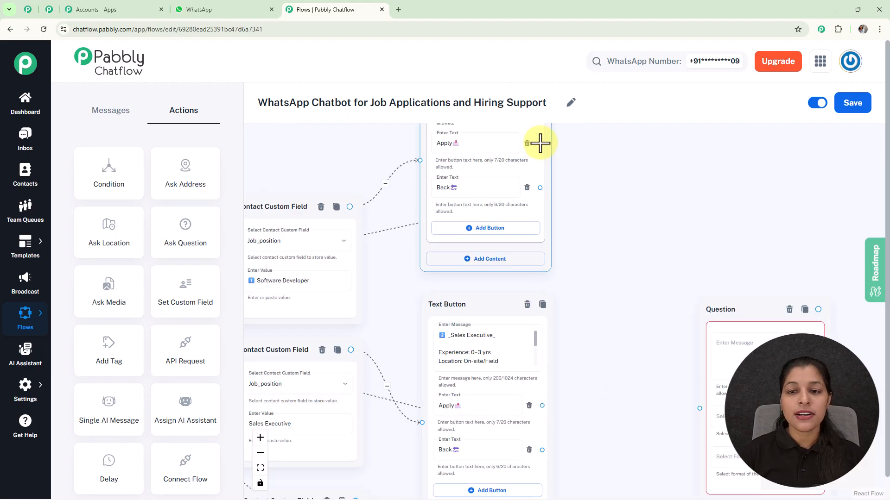
drag(540, 142, 708, 418)
scroll(678, 346, down, 4)
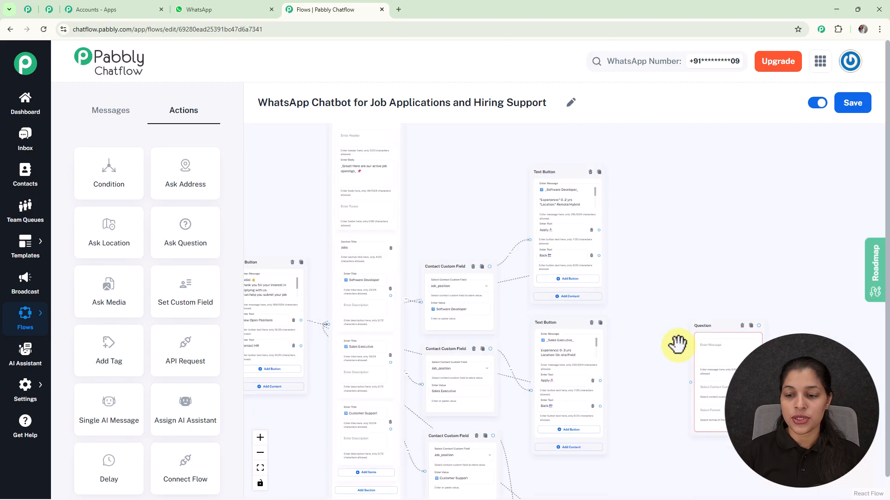
drag(677, 346, 646, 280)
scroll(565, 168, up, 3)
drag(567, 160, 711, 397)
drag(679, 319, 633, 131)
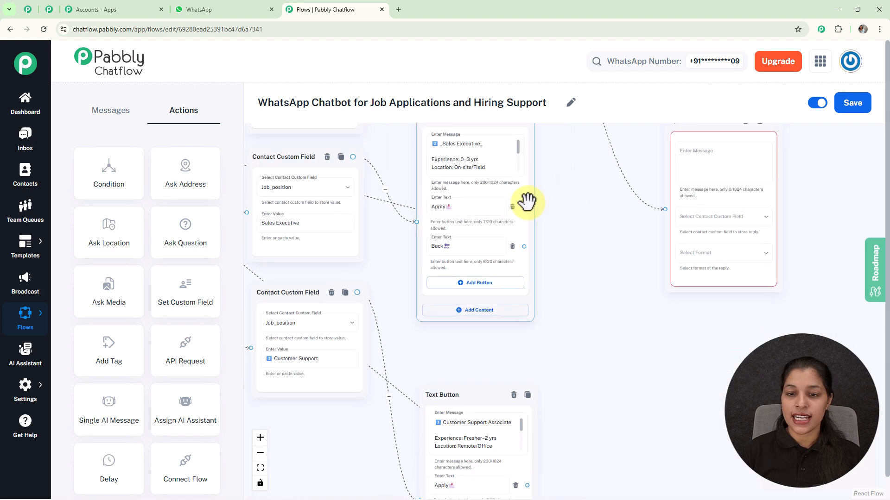
drag(524, 208, 655, 208)
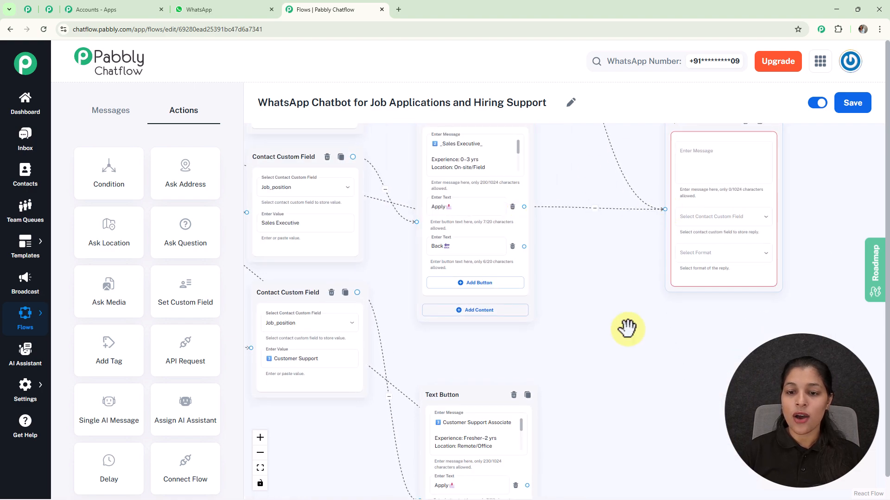
drag(628, 317, 607, 166)
drag(503, 338, 641, 221)
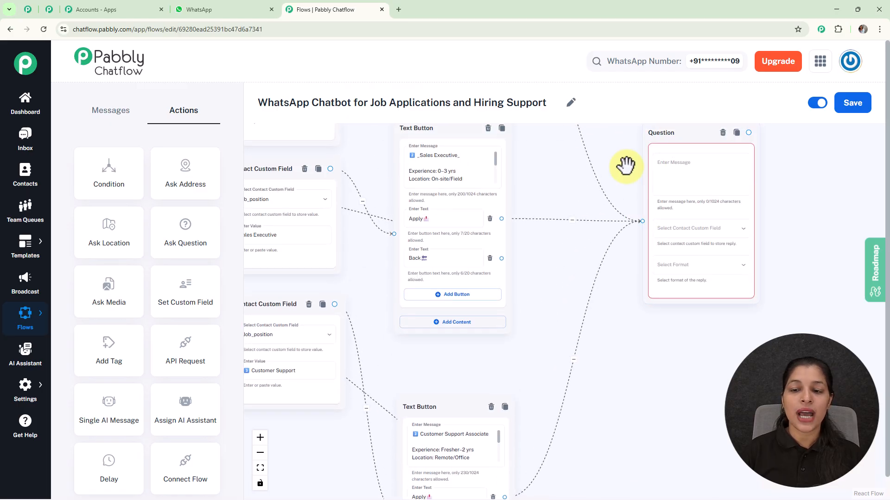
Set the question's message to "Sure! Let's start your application 👇 1️⃣ Please enter your Full Name".
click(654, 183)
text(Sure! Let's start your application 👇  1️⃣ Please enter your Full Name)
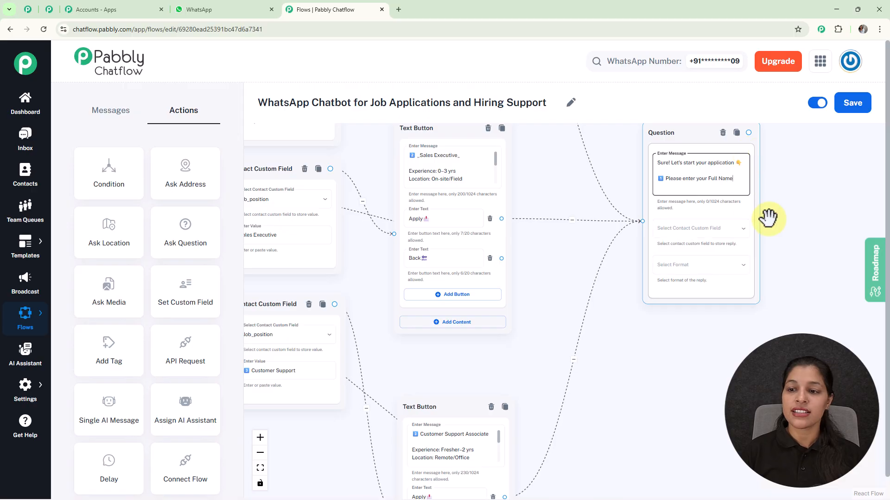
drag(801, 214, 619, 222)
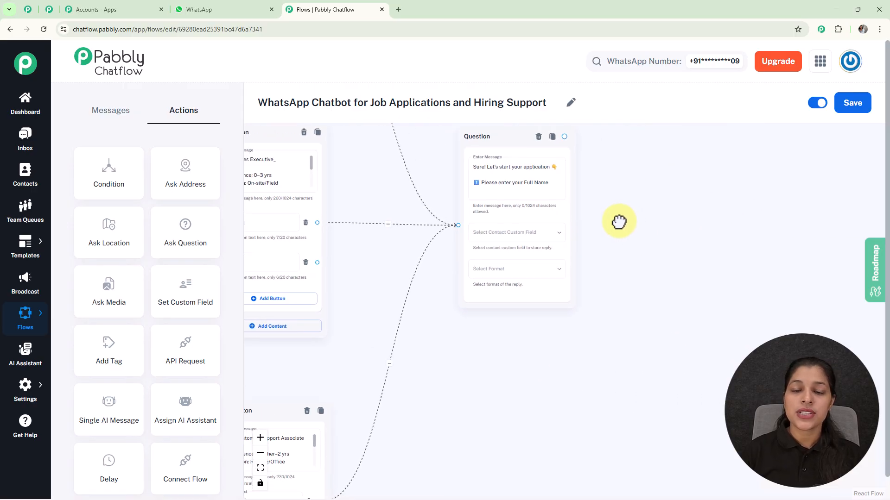
Store the full name question's reply in the FullName custom field and set its reply format to Any.
click(522, 235)
scroll(528, 273, down, 5)
scroll(528, 278, down, 8)
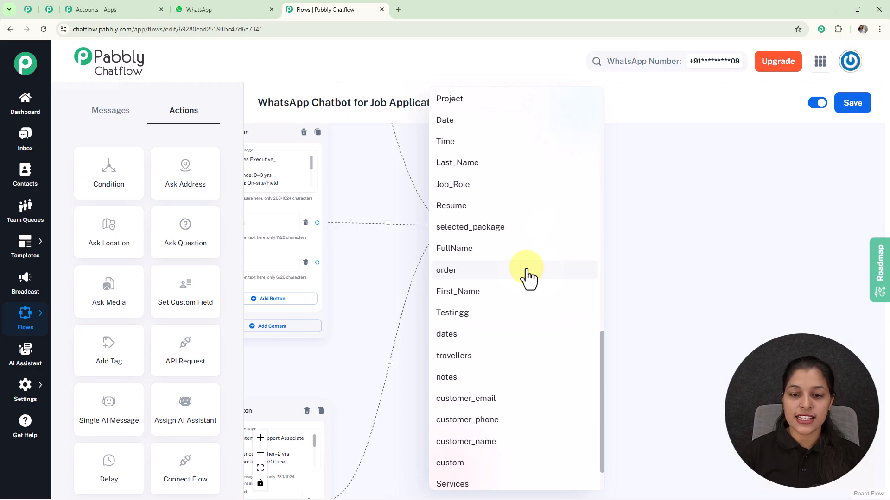
click(501, 250)
click(533, 273)
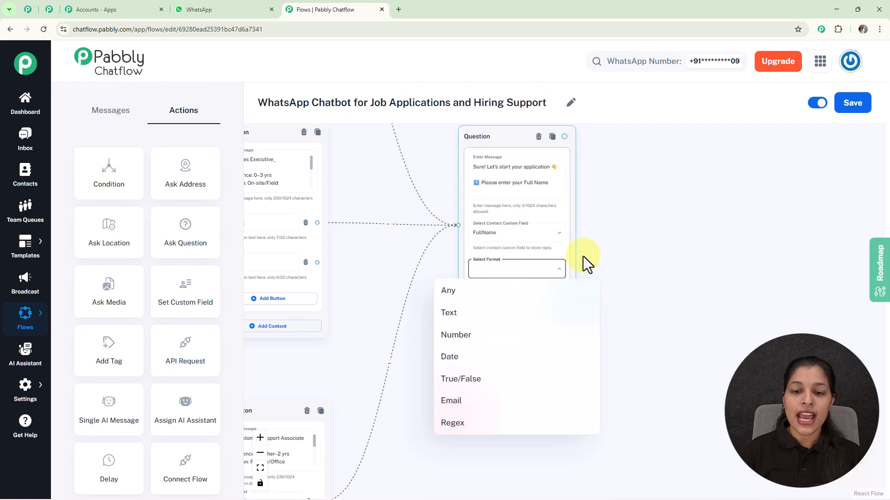
click(469, 295)
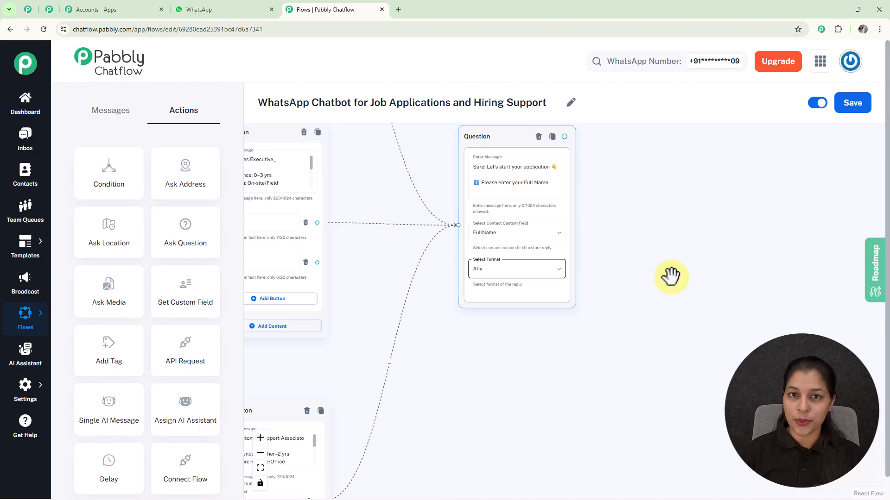
Line up the email address and highest qualification question nodes beside the full name question.
drag(671, 277, 410, 343)
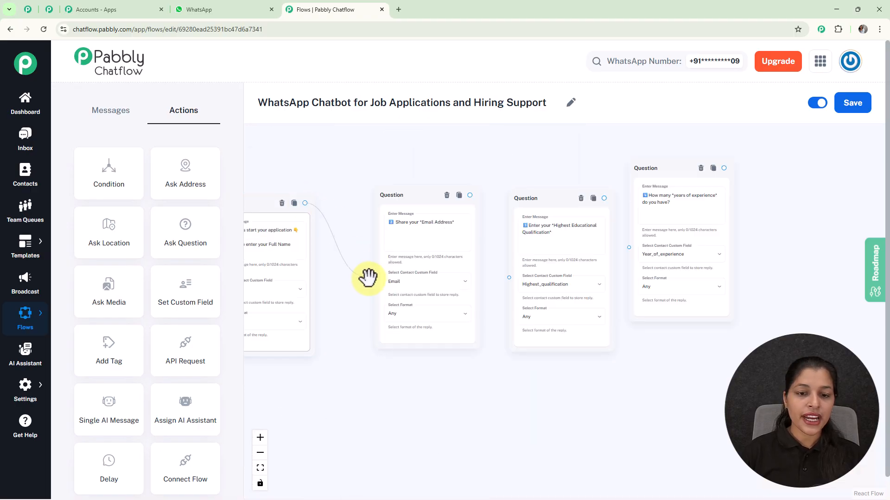
drag(416, 198, 398, 207)
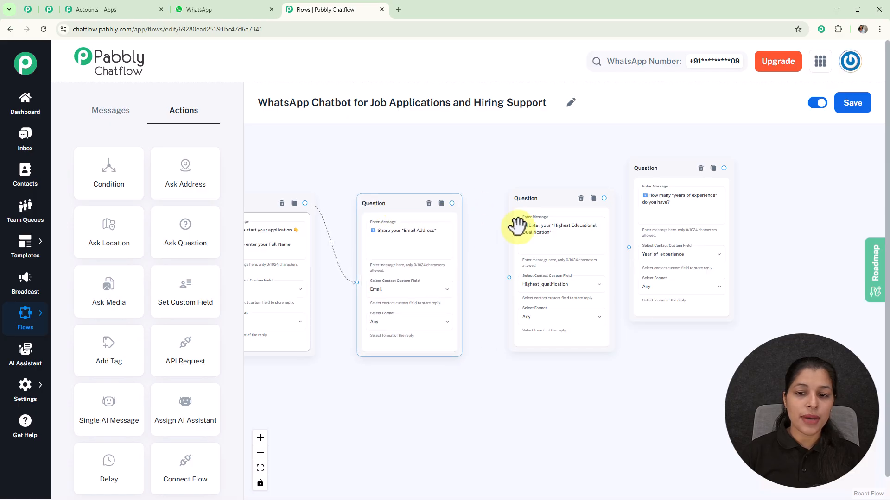
drag(526, 199, 506, 215)
Set the email address question's reply format to Email and its number of attempts to 1.
drag(482, 187, 514, 143)
scroll(441, 248, up, 4)
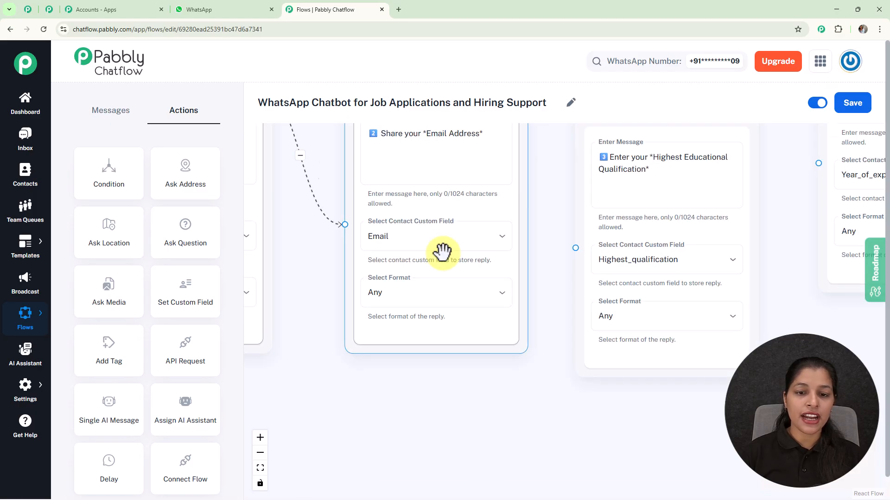
click(454, 295)
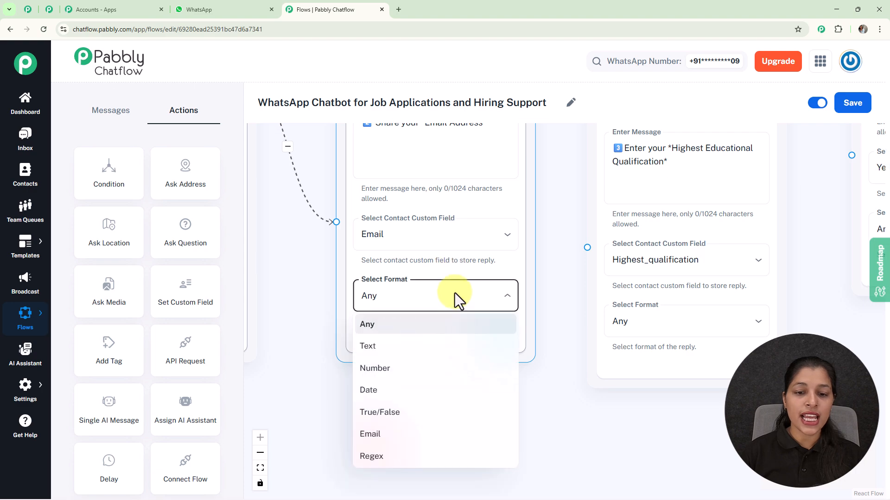
click(393, 436)
drag(554, 302, 575, 185)
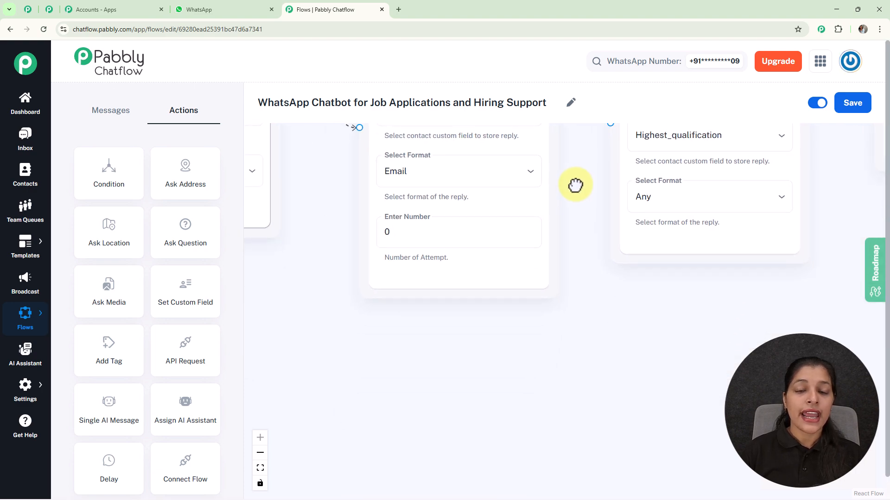
scroll(575, 185, down, 2)
click(457, 226)
key(BackSpace)
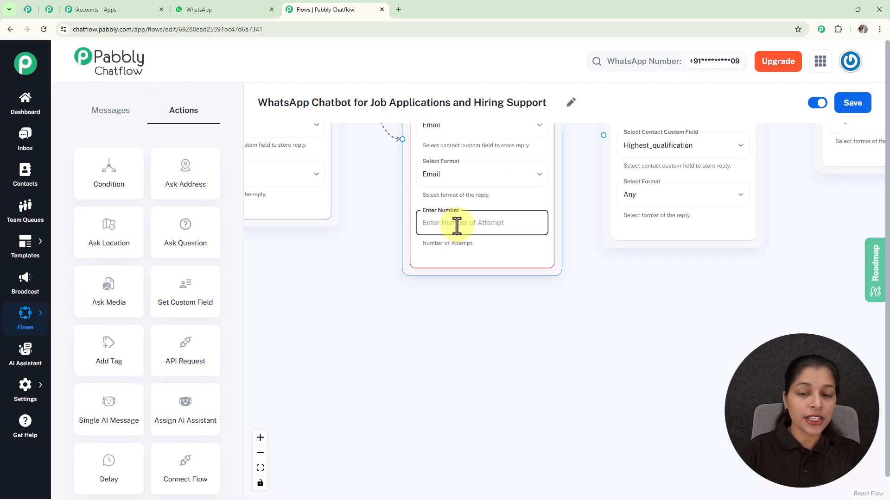
text(1)
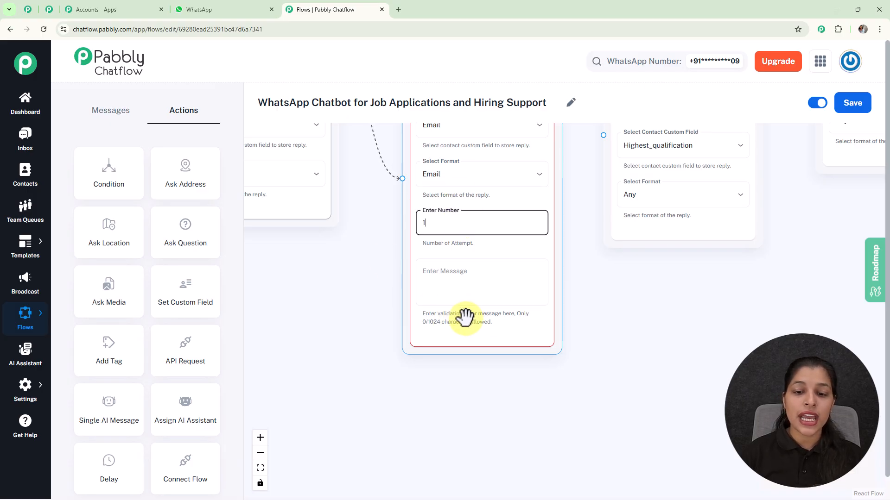
Set the email question's validation error message to "Please enter a valid Email.".
click(504, 284)
scroll(502, 284, up, 2)
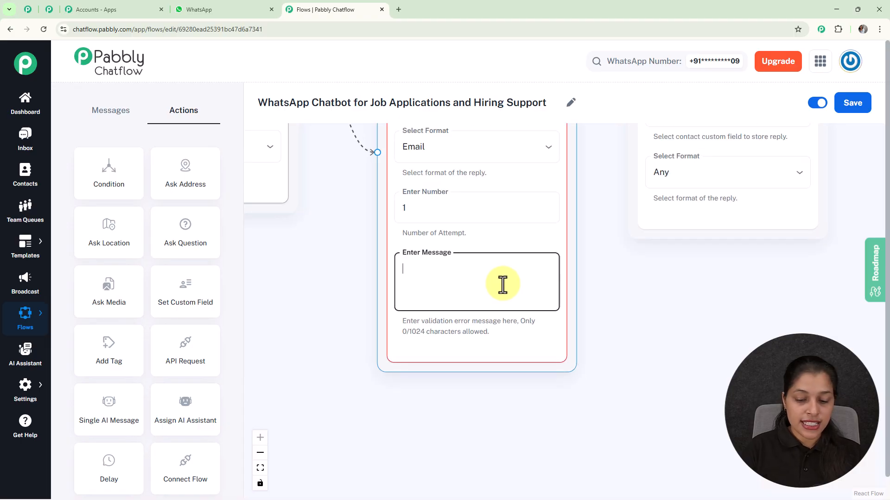
text(P)
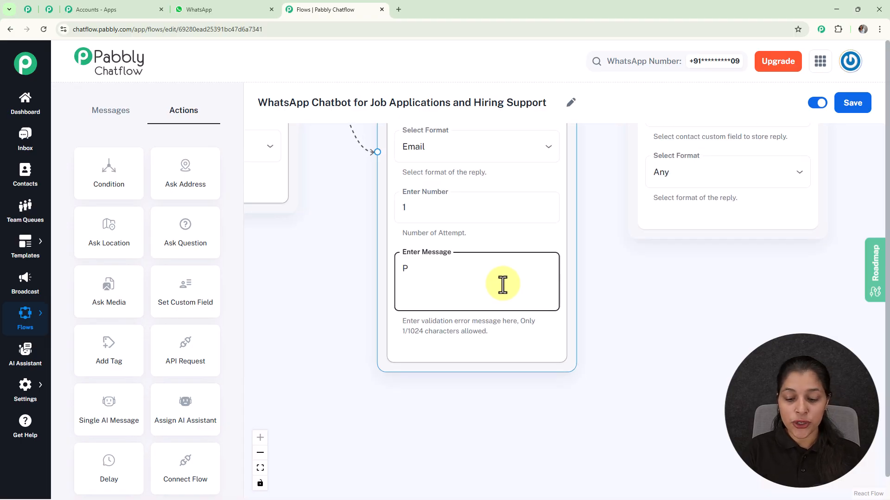
text(l)
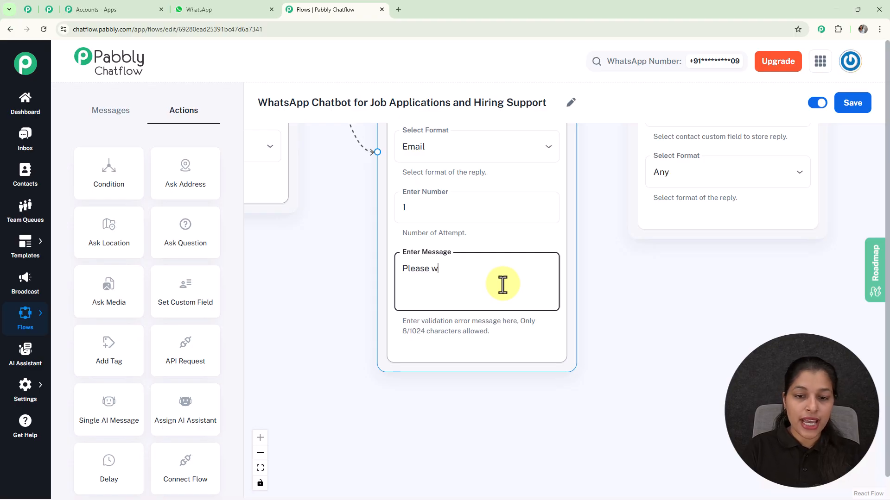
text(ease enter a valid Email.)
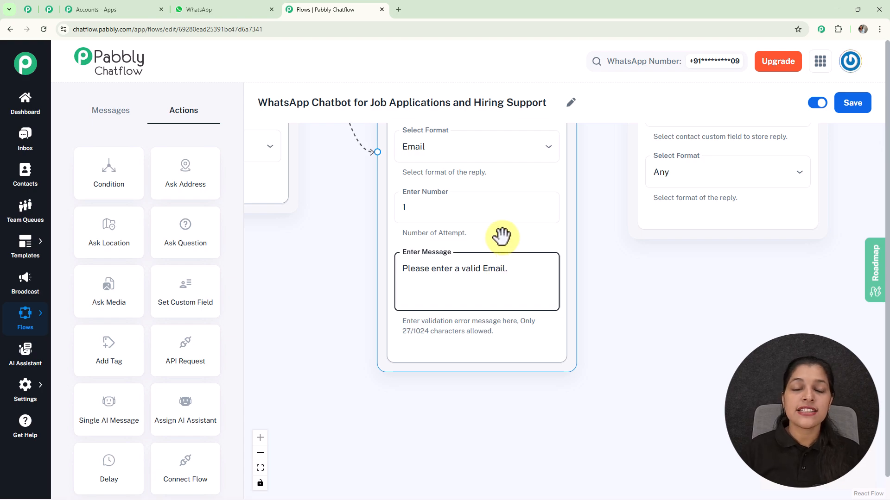
Connect the email question to the highest qualification question, and that question to the years of experience question.
scroll(503, 237, down, 6)
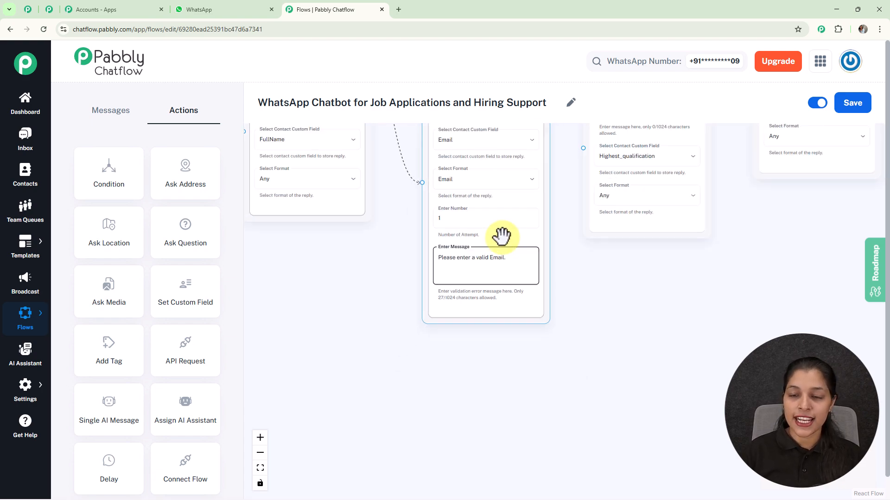
drag(572, 268, 462, 337)
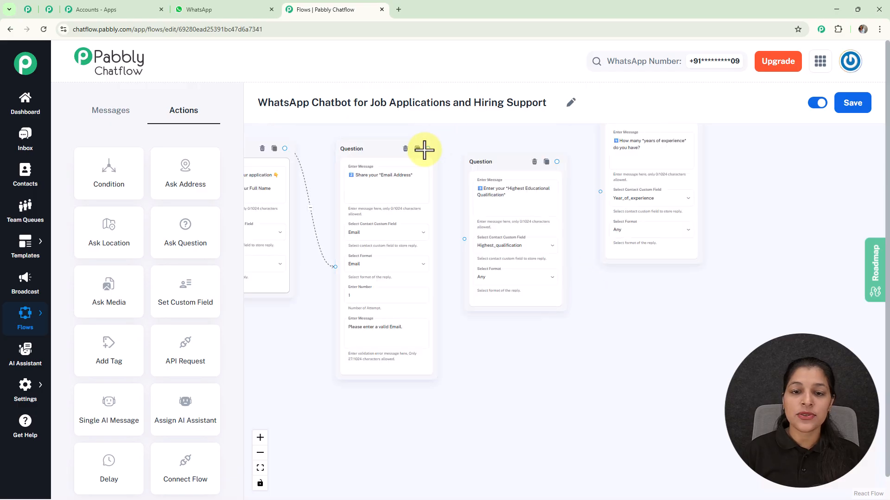
drag(427, 148, 463, 239)
click(610, 154)
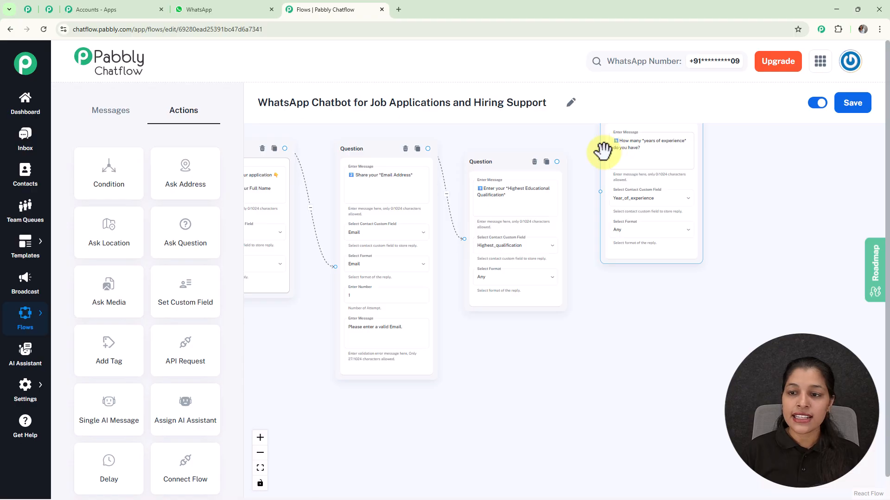
drag(602, 152, 589, 201)
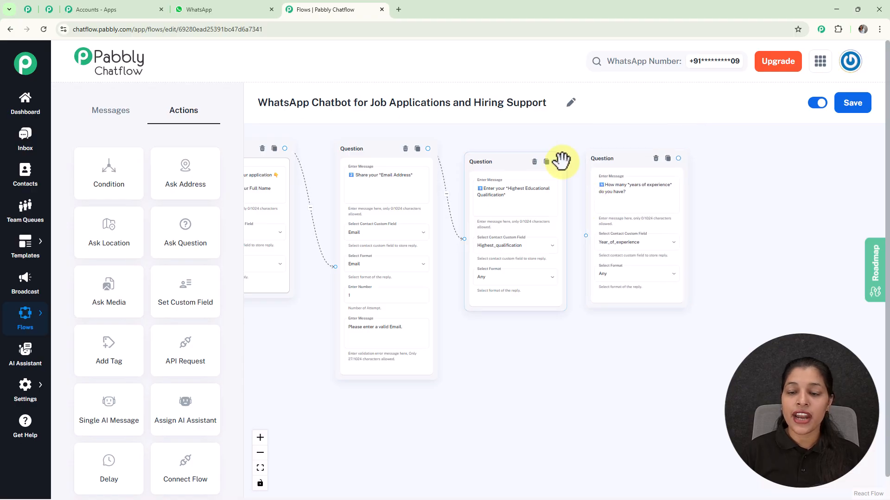
scroll(562, 163, up, 3)
drag(553, 161, 598, 275)
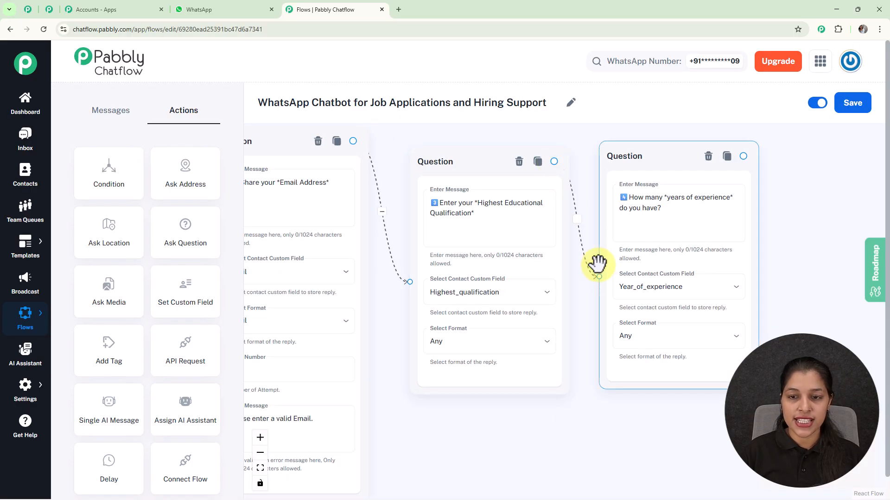
Place an Ask Media action after the years of experience question and connect that question to it.
scroll(565, 172, down, 5)
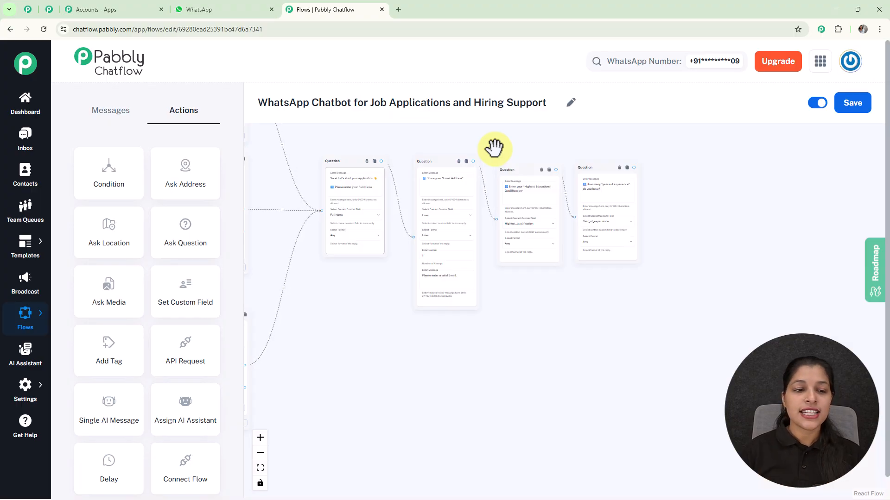
drag(113, 302, 695, 165)
drag(649, 145, 532, 146)
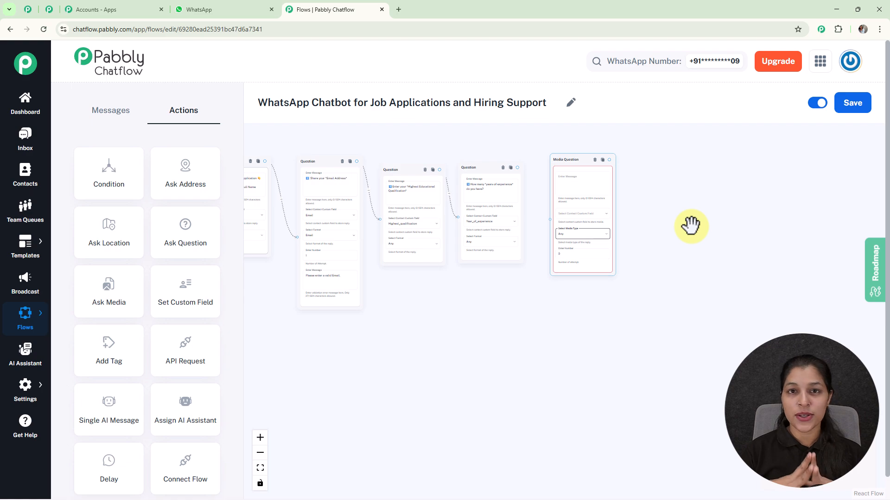
scroll(540, 194, up, 3)
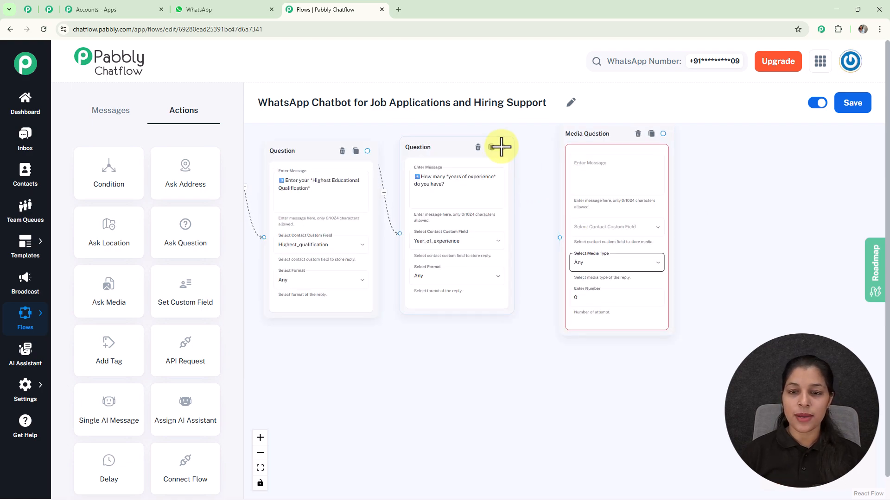
drag(503, 147, 558, 242)
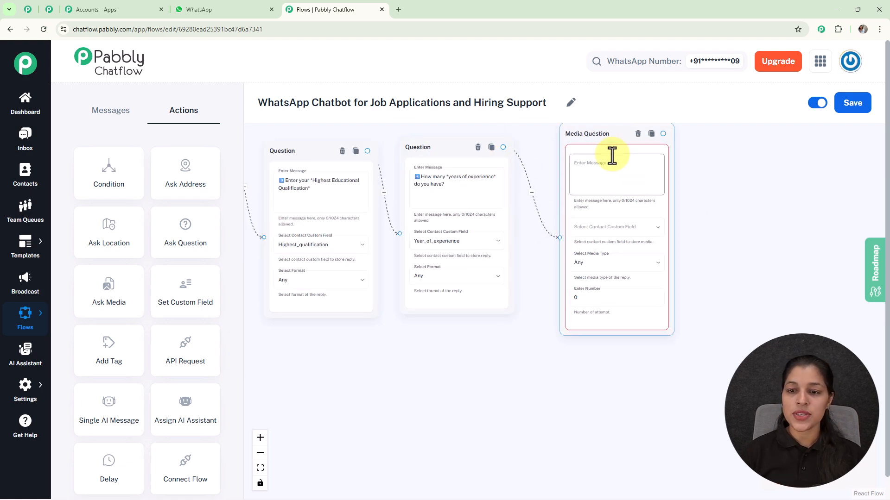
Set the Media Question's message to "5️⃣ Please upload your resume (PDF/Doc).".
scroll(608, 199, up, 2)
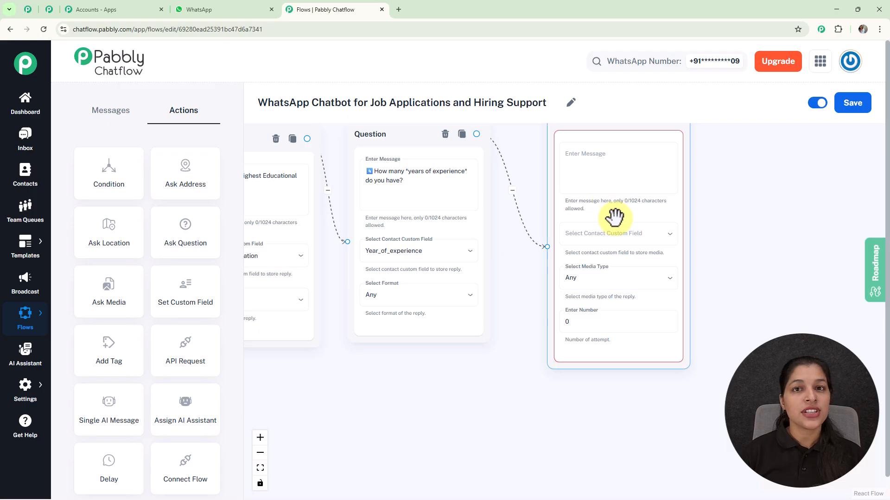
click(631, 154)
text(5️⃣ Please upload your resume (PDF/Doc).)
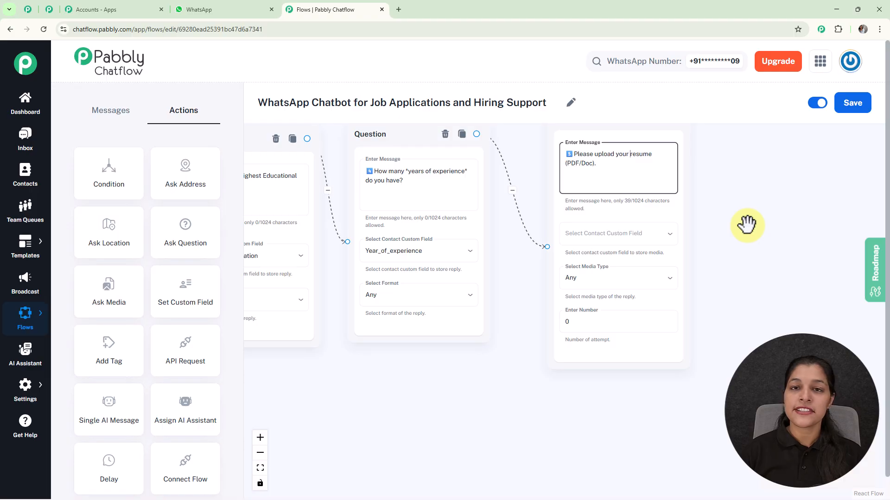
Store the Media Question's reply in the Resume custom field and keep the media type at Any.
drag(744, 223, 700, 227)
click(602, 237)
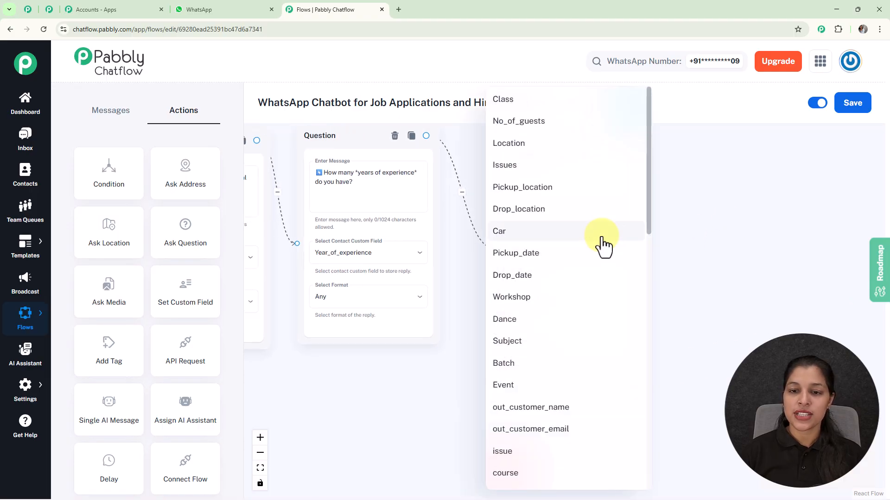
scroll(601, 246, down, 10)
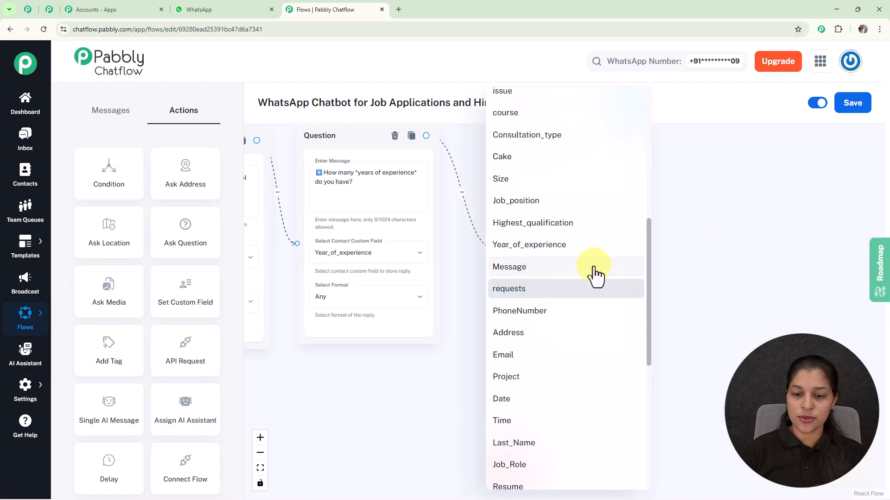
scroll(593, 276, down, 5)
scroll(597, 278, down, 2)
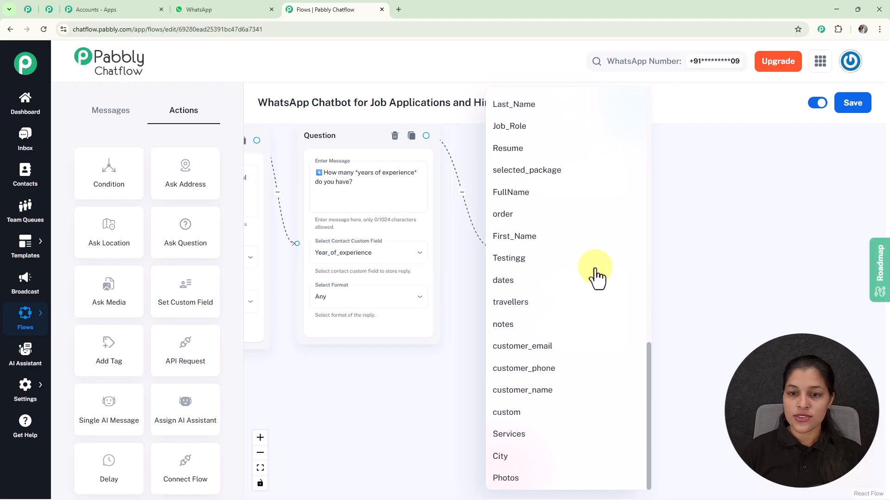
click(554, 150)
drag(745, 268, 710, 195)
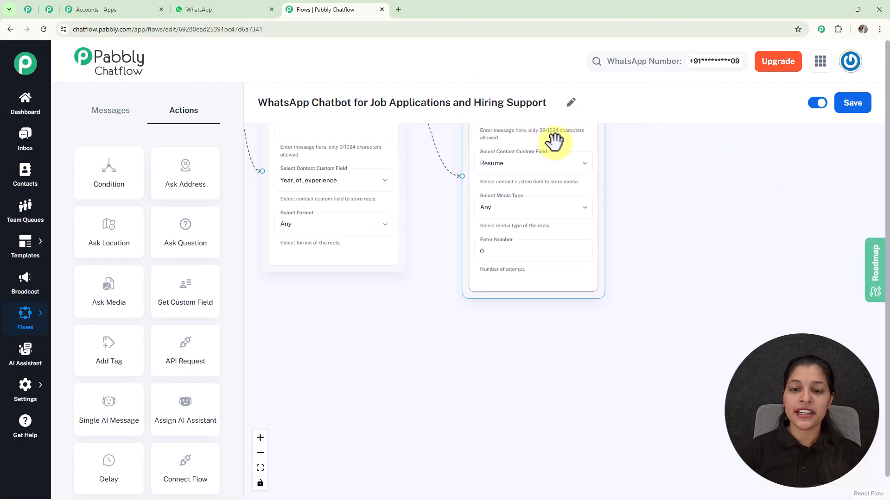
click(528, 211)
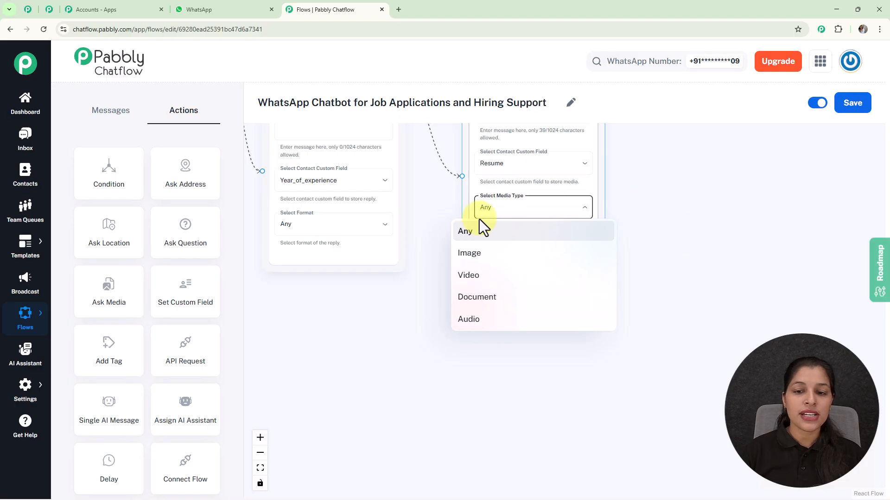
click(646, 227)
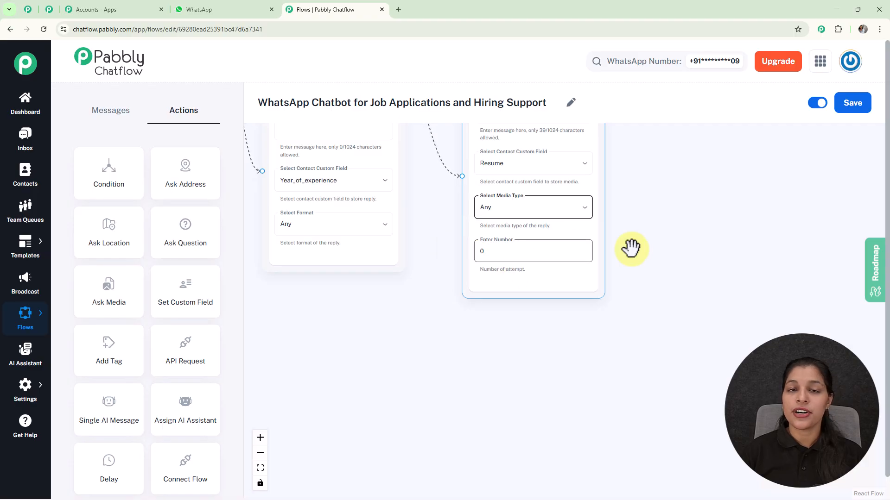
Add a Text Button message beside the Media Question, thanking $FullName for the submitted application, and remove its button.
scroll(674, 241, down, 1)
scroll(674, 242, down, 1)
scroll(674, 242, down, 1)
drag(679, 224, 695, 272)
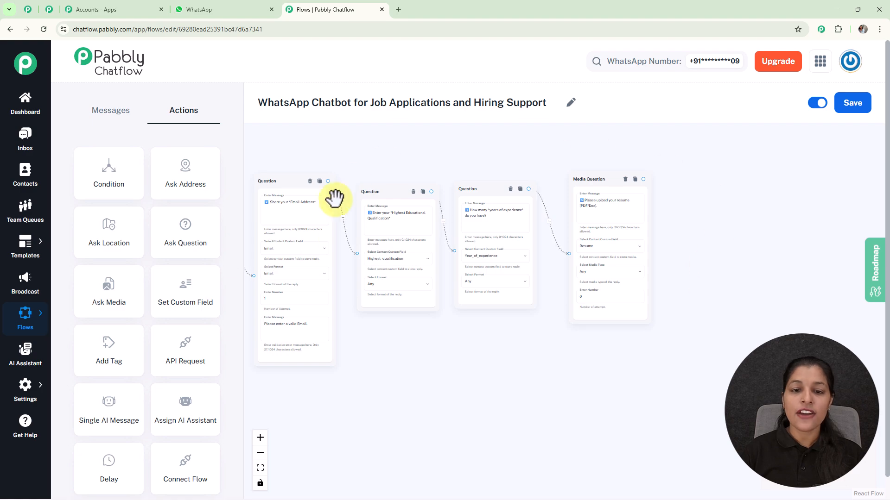
drag(386, 161, 511, 162)
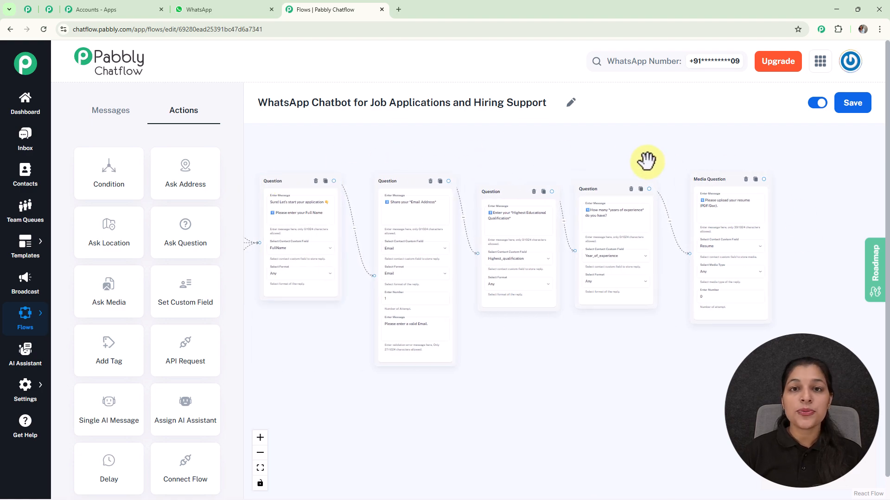
drag(646, 159, 453, 145)
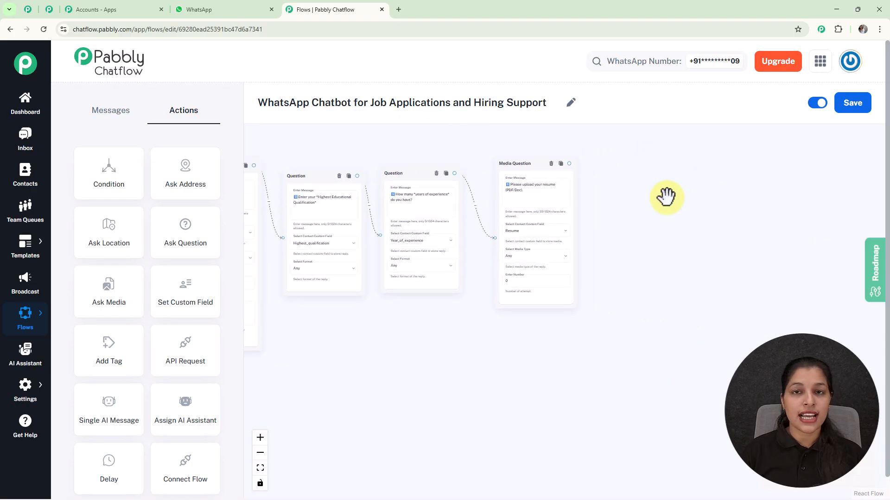
scroll(616, 194, up, 5)
drag(527, 142, 613, 249)
click(622, 279)
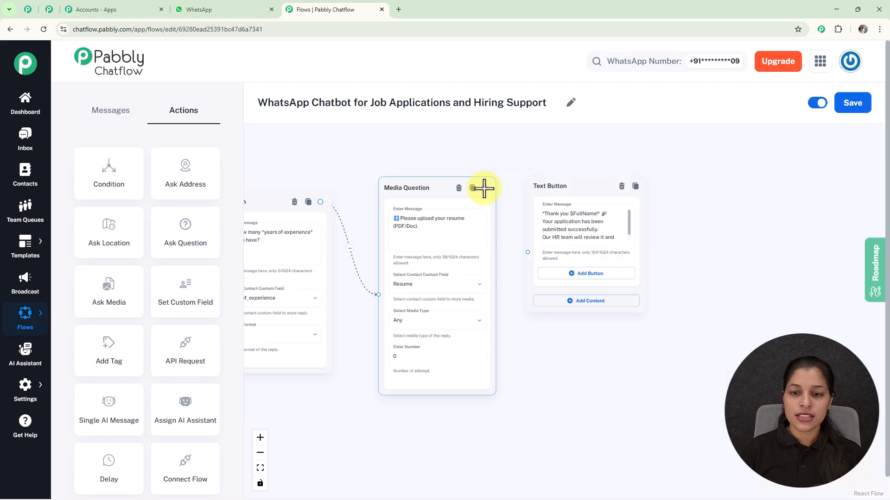
Connect the Media Question to the thank-you Text Button message.
click(526, 255)
scroll(628, 220, up, 3)
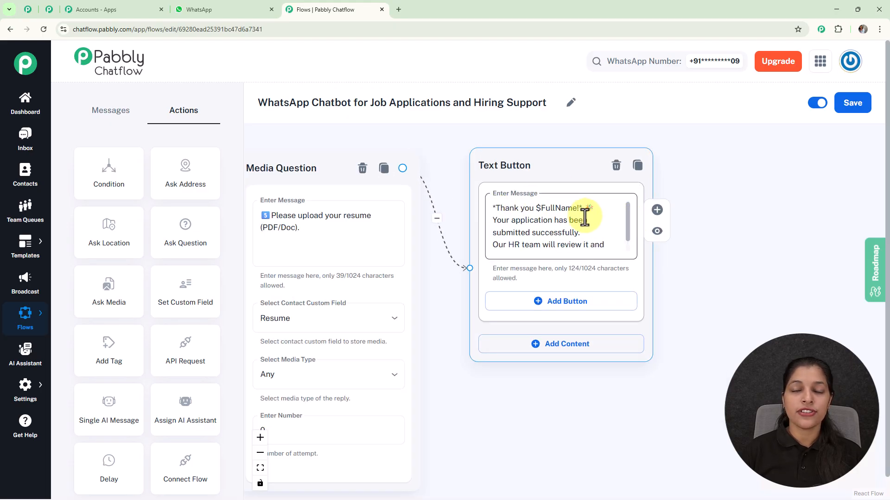
scroll(586, 209, up, 1)
Review the whole flow from the trigger to the thank-you message and save it.
scroll(510, 230, down, 3)
scroll(508, 227, down, 2)
drag(423, 167, 675, 191)
drag(373, 160, 526, 184)
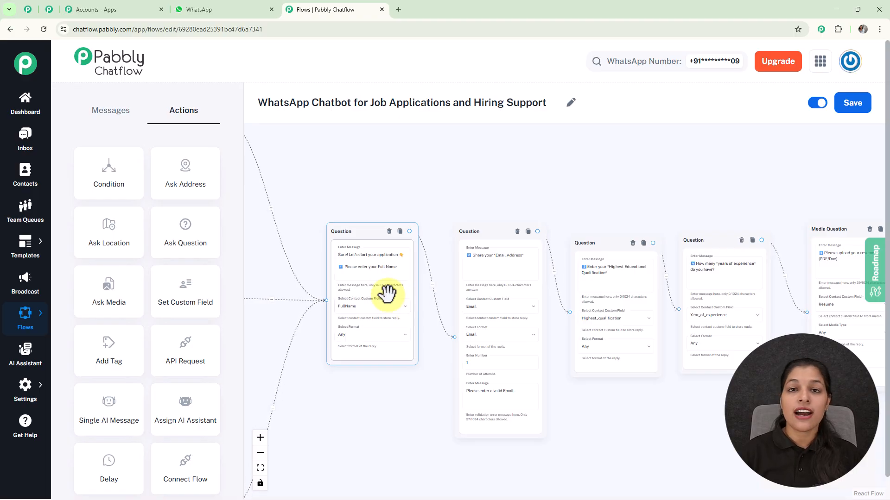
drag(681, 175, 417, 134)
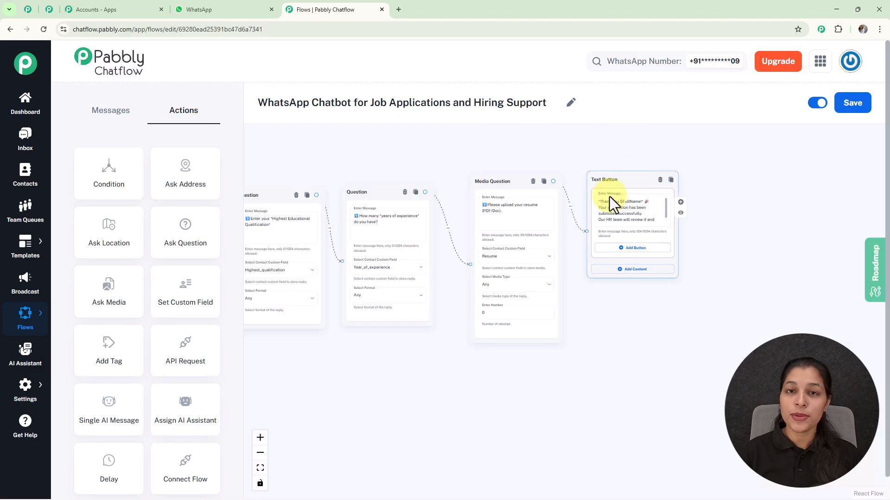
scroll(447, 162, down, 2)
drag(458, 156, 677, 219)
scroll(468, 194, down, 2)
drag(509, 221, 705, 296)
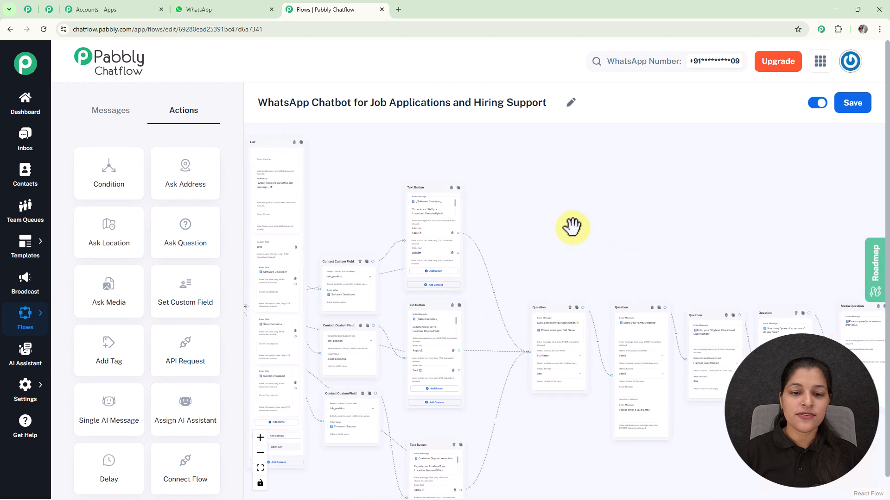
scroll(566, 224, down, 2)
drag(560, 222, 574, 231)
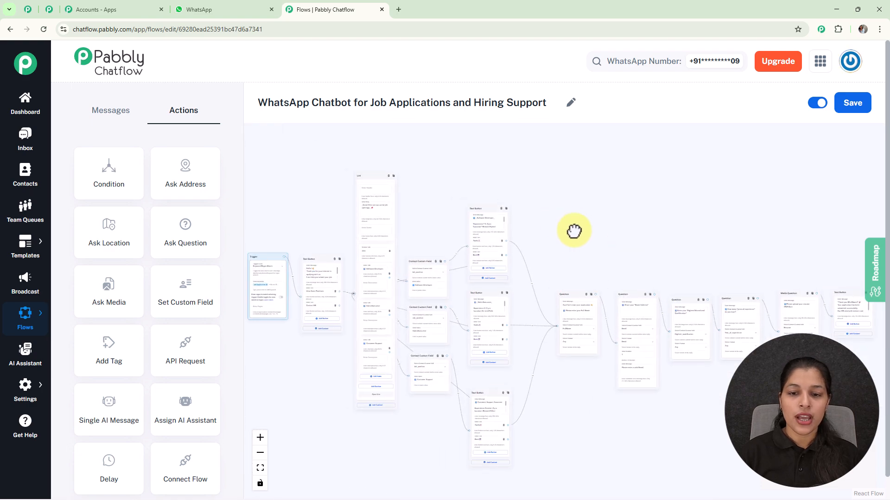
click(855, 107)
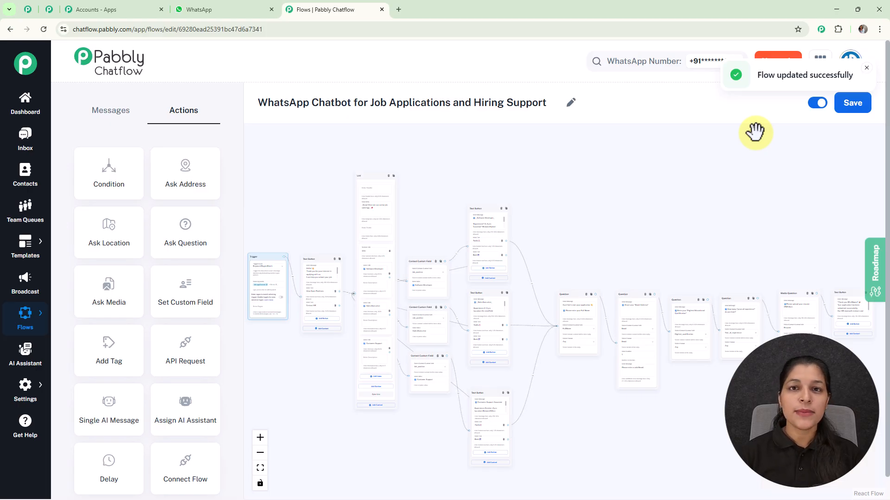
Open the inbox conversation containing the job application test and examine the chatbot's greeting and its reply options.
click(37, 145)
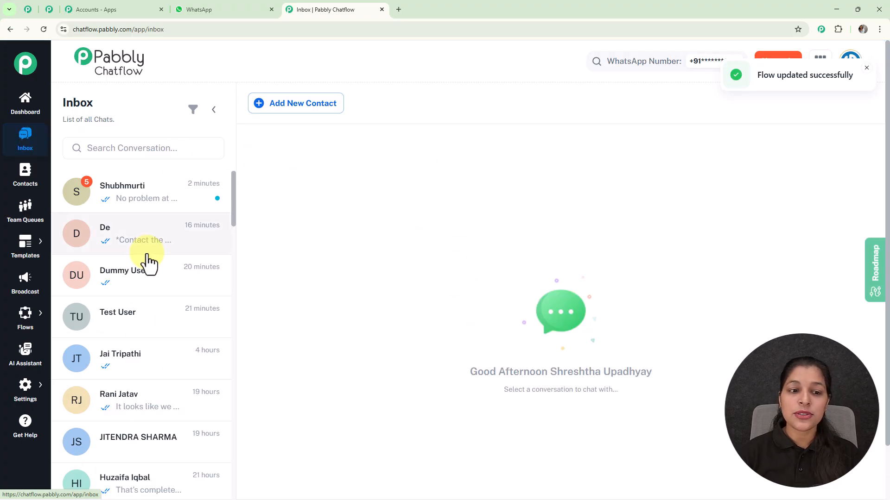
click(181, 251)
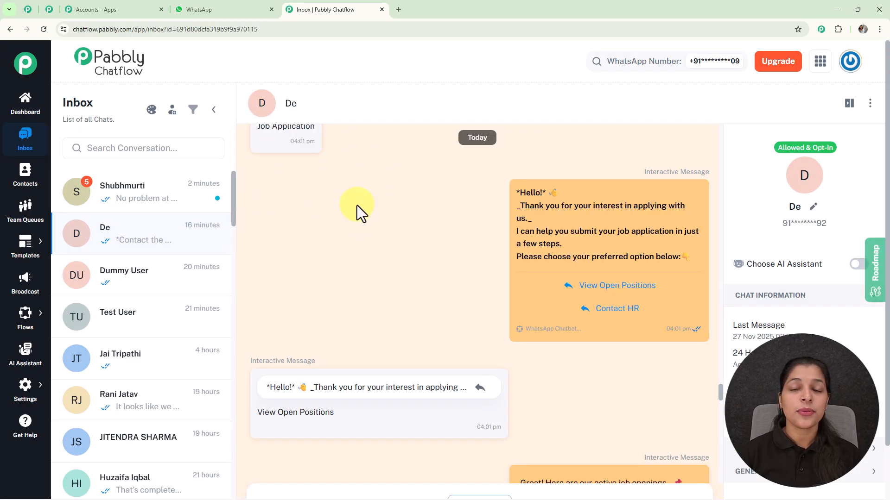
mouse_move(605, 263)
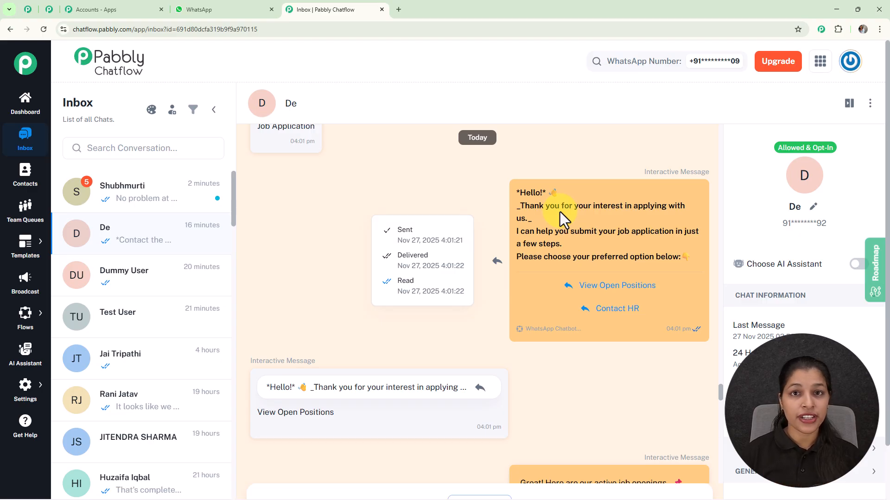
Open the flow list, view the share link of the "WhatsApp Chatbot for Job Applications and Hiring Support" flow, and close it.
mouse_move(32, 315)
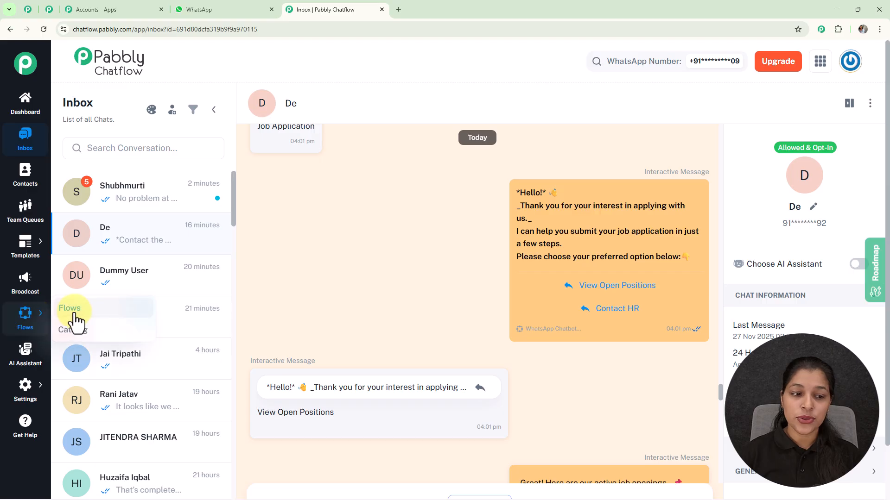
click(73, 316)
scroll(486, 241, down, 5)
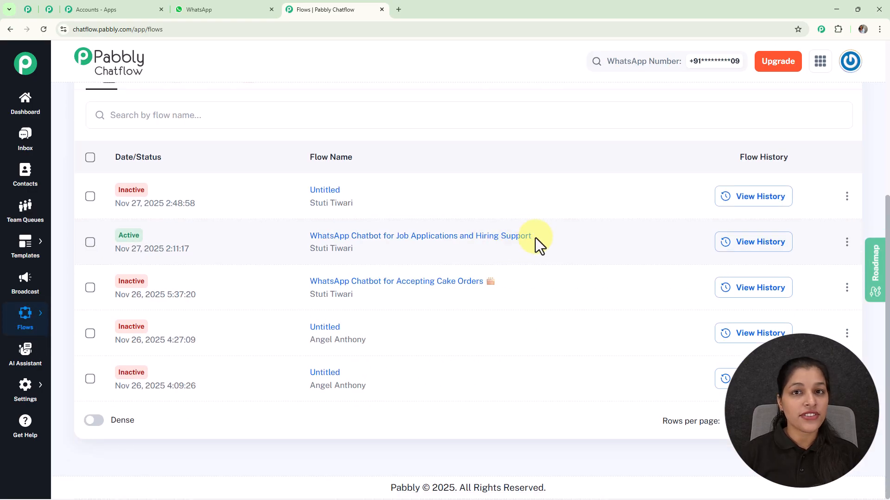
click(848, 245)
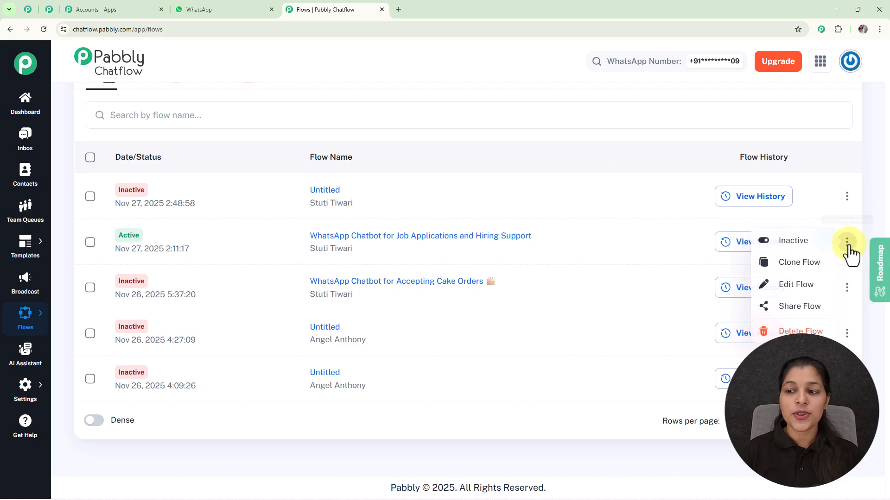
click(804, 311)
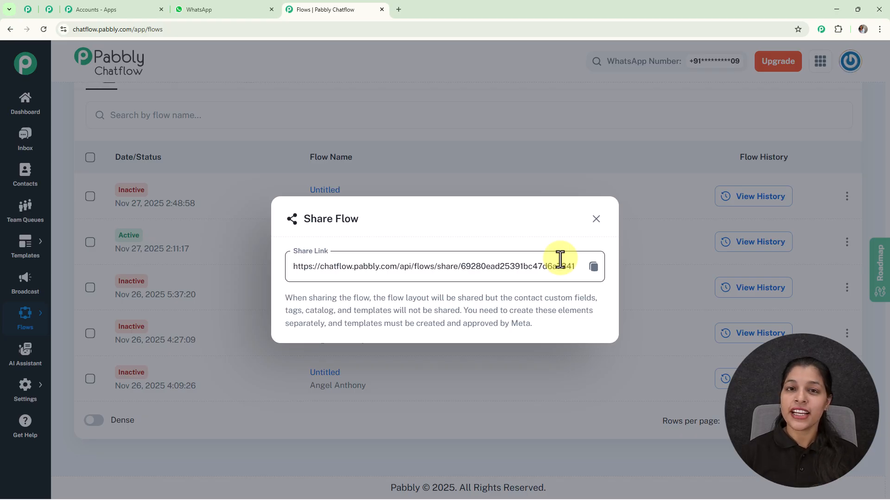
click(597, 220)
scroll(578, 237, up, 5)
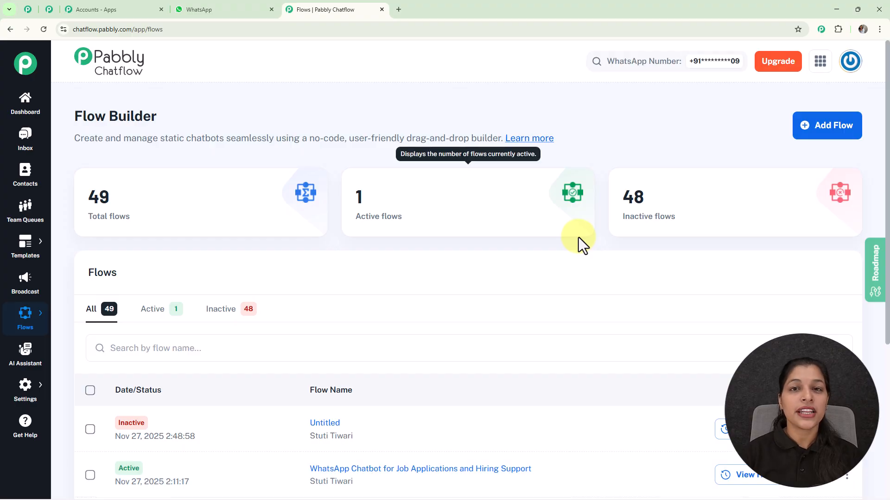